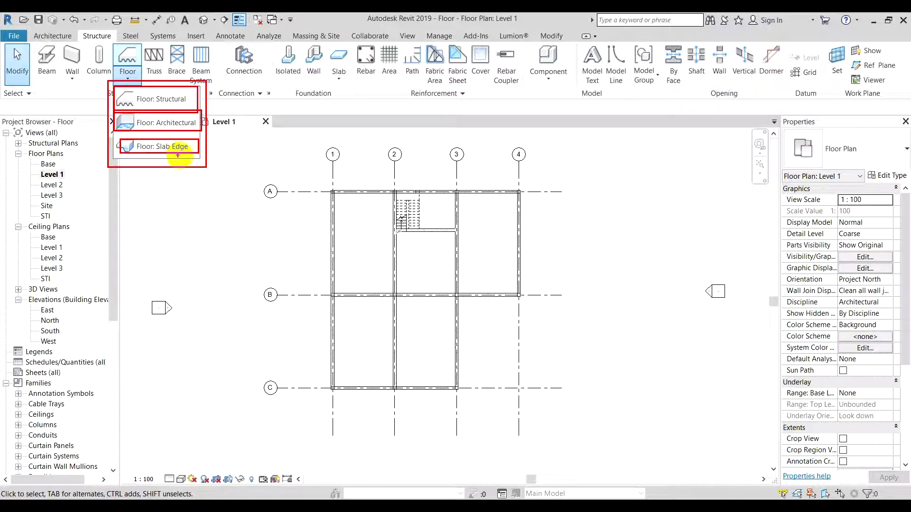
Step: Start a structural floor on Level 1 and duplicate the Generic Floor - 400mm type as S1=100mm
{"action": "left_click", "coordinate": [127, 79]}
{"action": "left_click", "coordinate": [127, 79]}
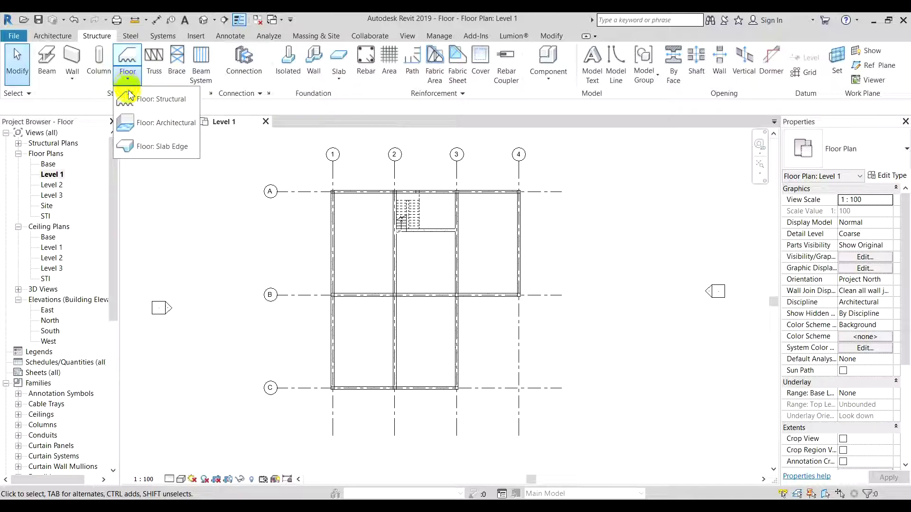
{"action": "left_click", "coordinate": [157, 101]}
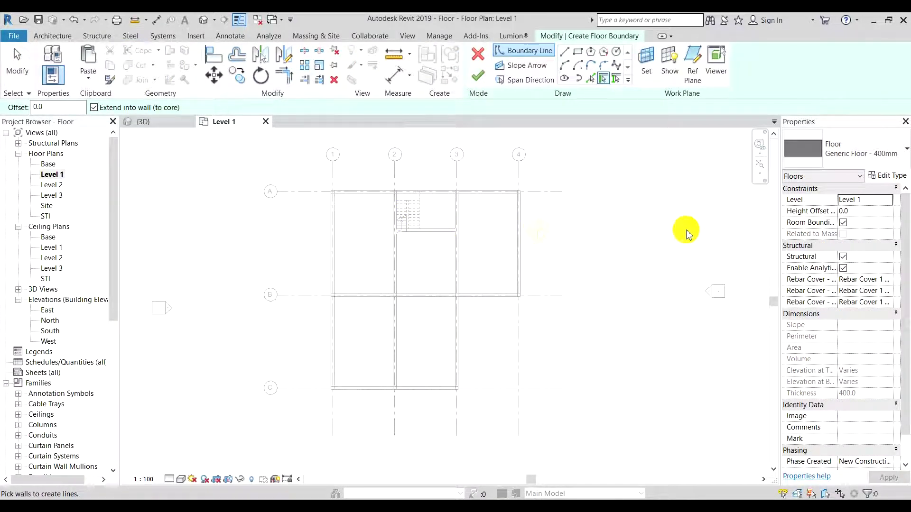
{"action": "left_click", "coordinate": [891, 150]}
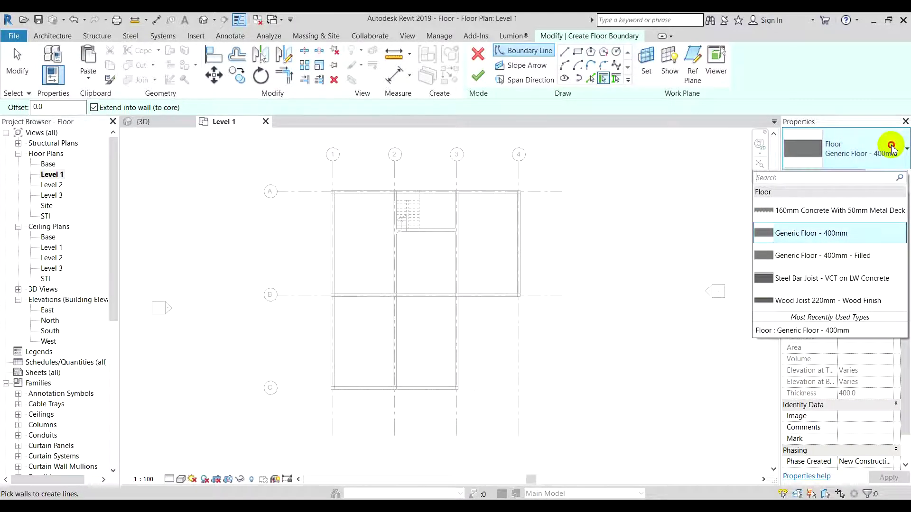
{"action": "left_click", "coordinate": [892, 150]}
{"action": "left_click", "coordinate": [885, 175]}
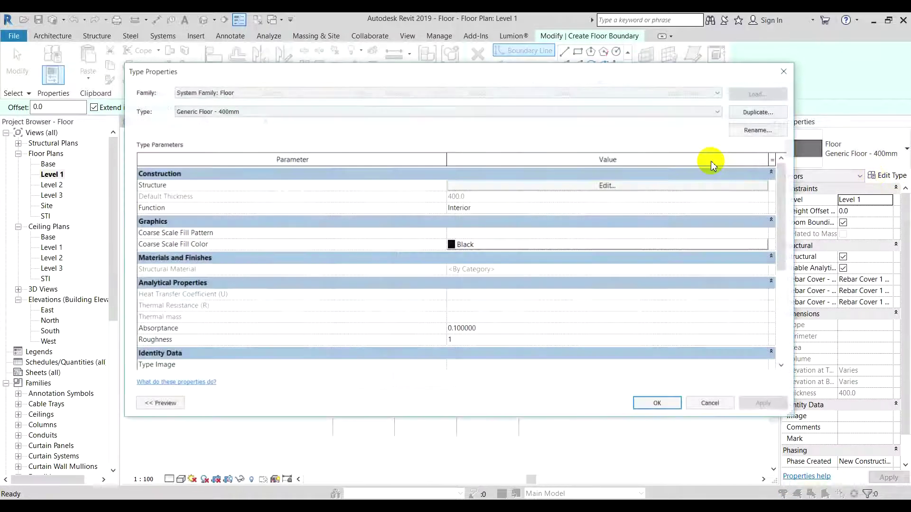
{"action": "left_click_drag", "start_coordinate": [583, 75], "coordinate": [601, 82]}
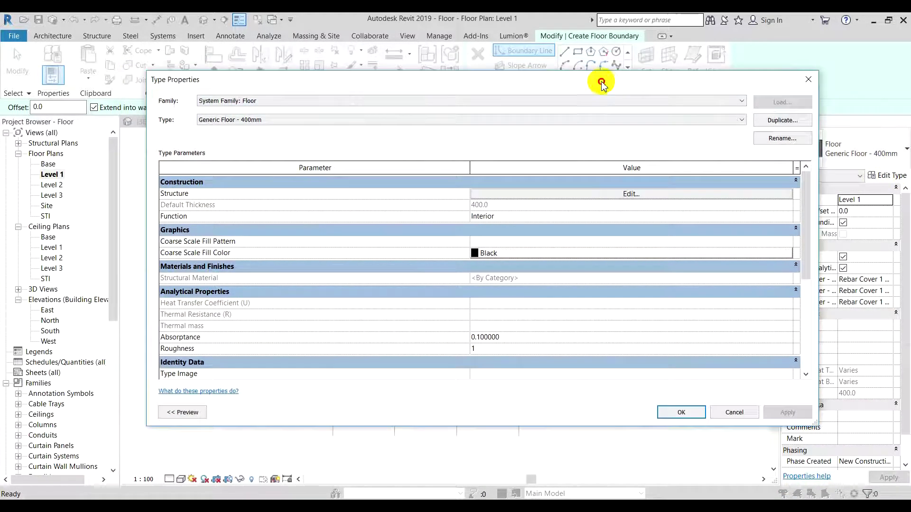
{"action": "left_click", "coordinate": [766, 120]}
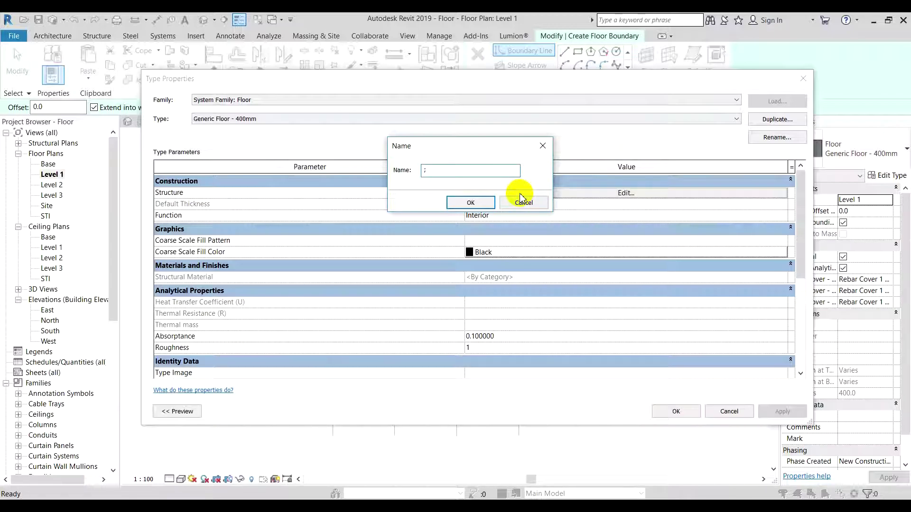
{"action": "key", "text": "super+space"}
{"action": "left_click", "coordinate": [476, 207]}
Step: Set the S1=100mm structure layer to 100 mm thickness with the Concrete, Lightweight material
{"action": "left_click", "coordinate": [557, 193]}
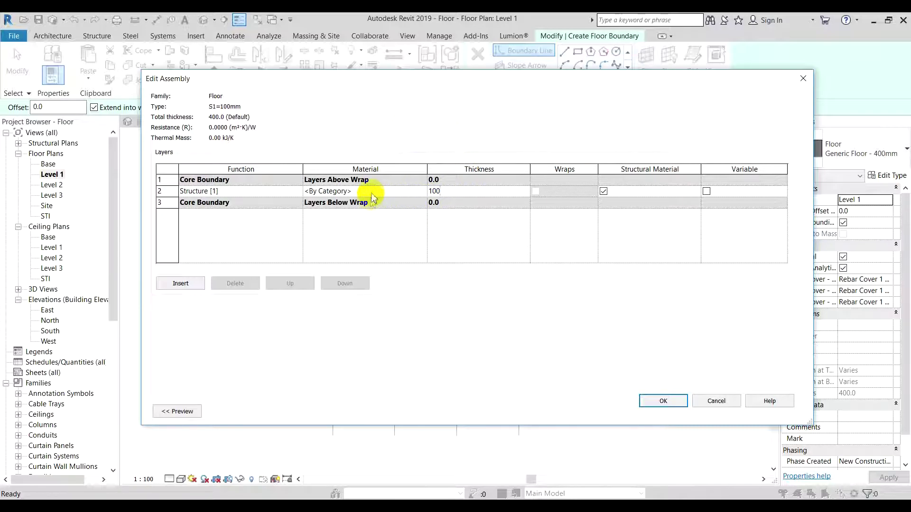
{"action": "left_click", "coordinate": [389, 193]}
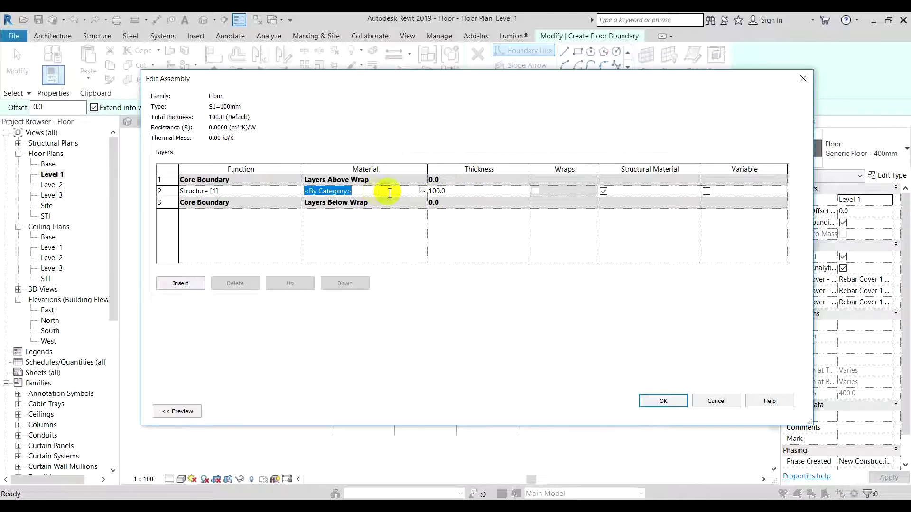
{"action": "left_click", "coordinate": [422, 190]}
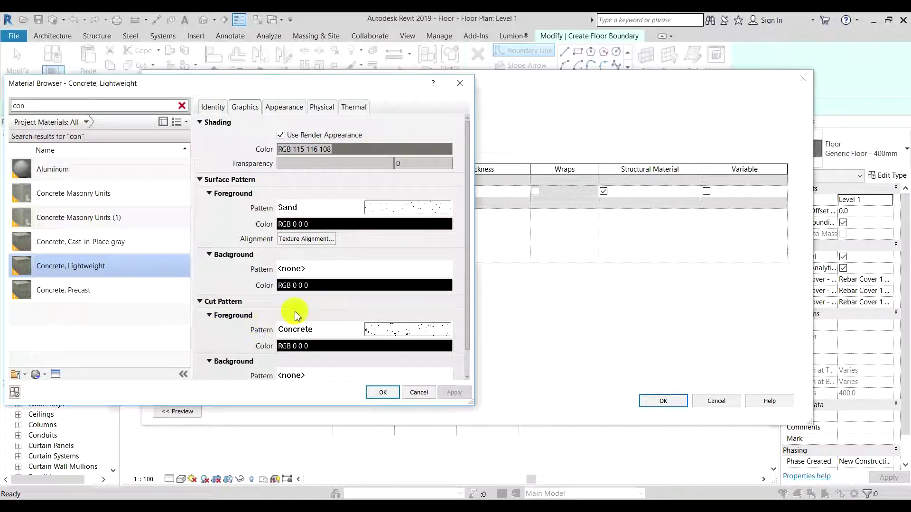
{"action": "scroll", "coordinate": [373, 298], "scroll_direction": "down", "scroll_amount": 1}
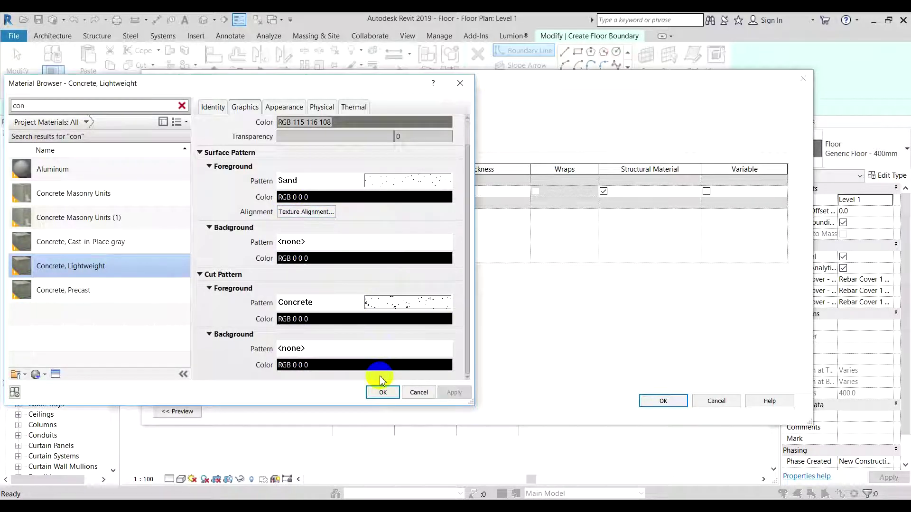
{"action": "left_click", "coordinate": [382, 393]}
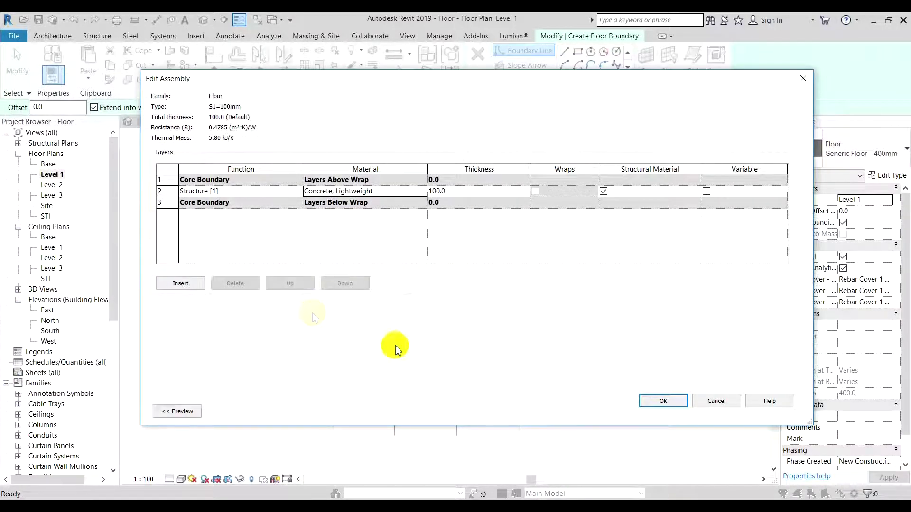
{"action": "left_click", "coordinate": [652, 400]}
{"action": "left_click", "coordinate": [666, 414]}
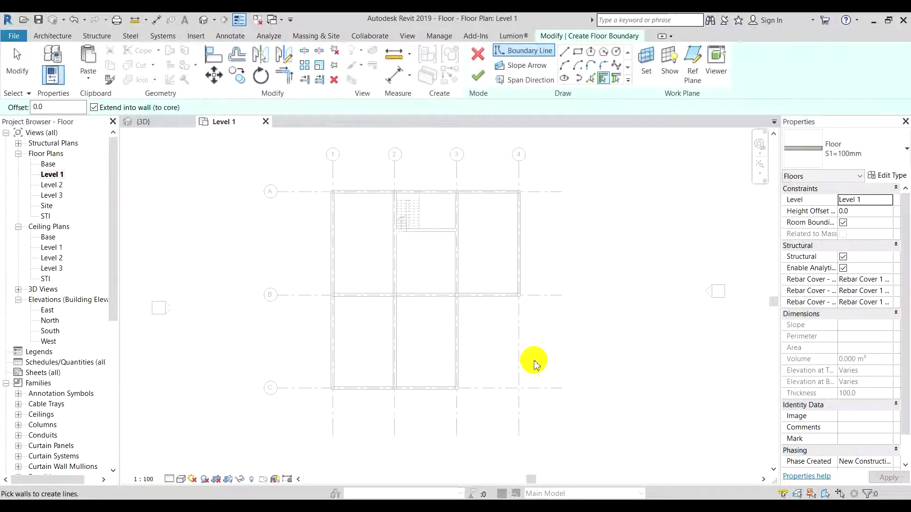
Step: Sketch a rectangular floor boundary along the inner beam faces of the bay between grids 1-2 and A-B
{"action": "left_click", "coordinate": [578, 55]}
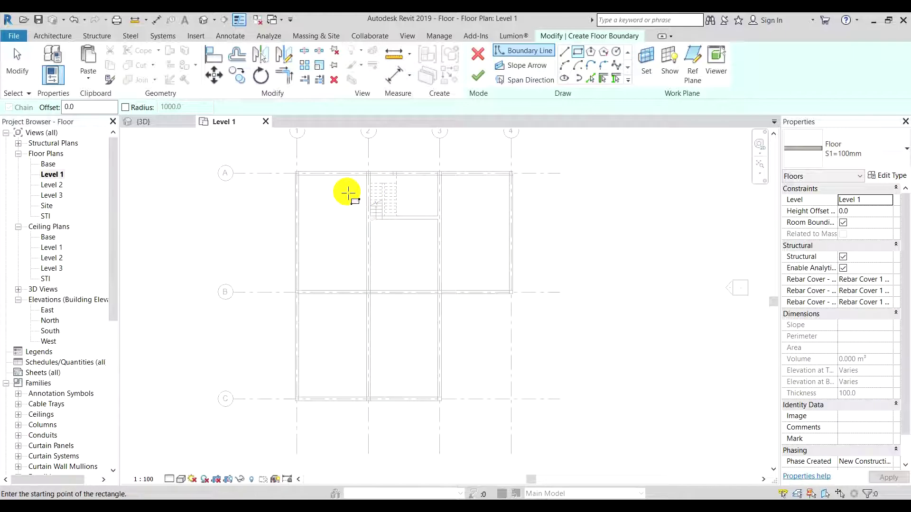
{"action": "middle_click_drag", "start_coordinate": [342, 199], "coordinate": [355, 218]}
{"action": "scroll", "coordinate": [320, 200], "scroll_direction": "up", "scroll_amount": 6}
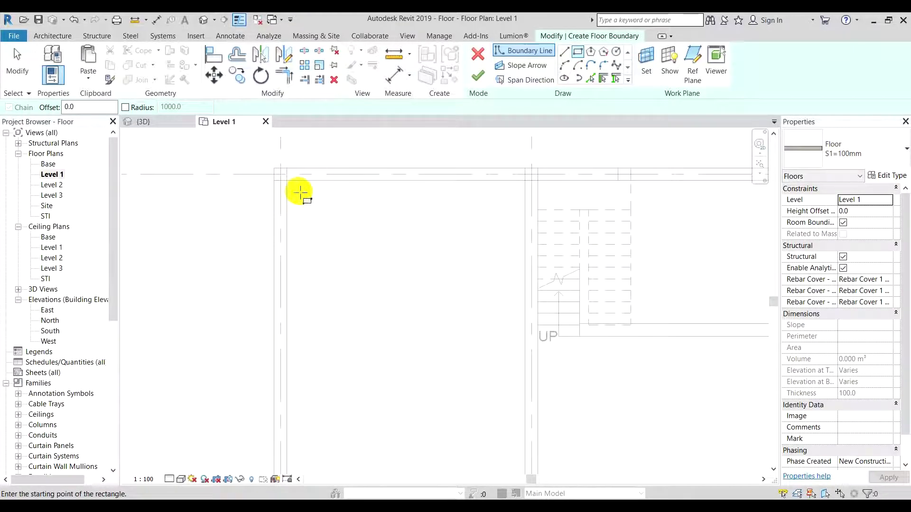
{"action": "left_click", "coordinate": [287, 181]}
{"action": "scroll", "coordinate": [370, 243], "scroll_direction": "down", "scroll_amount": 3}
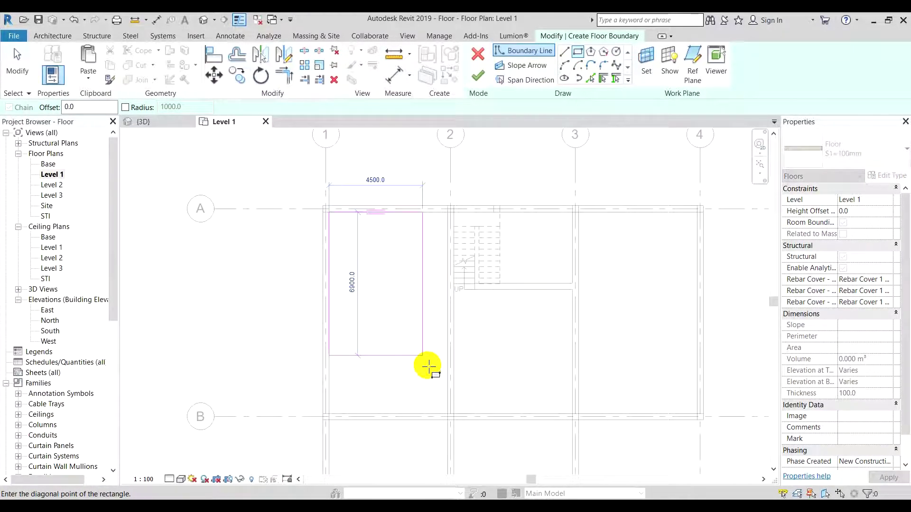
{"action": "left_click", "coordinate": [447, 414]}
Step: Sketch rectangular floor boundaries inside the beams of the two bays between grids B and C, from grid 1 to grid 3
{"action": "middle_click_drag", "start_coordinate": [489, 369], "coordinate": [491, 288]}
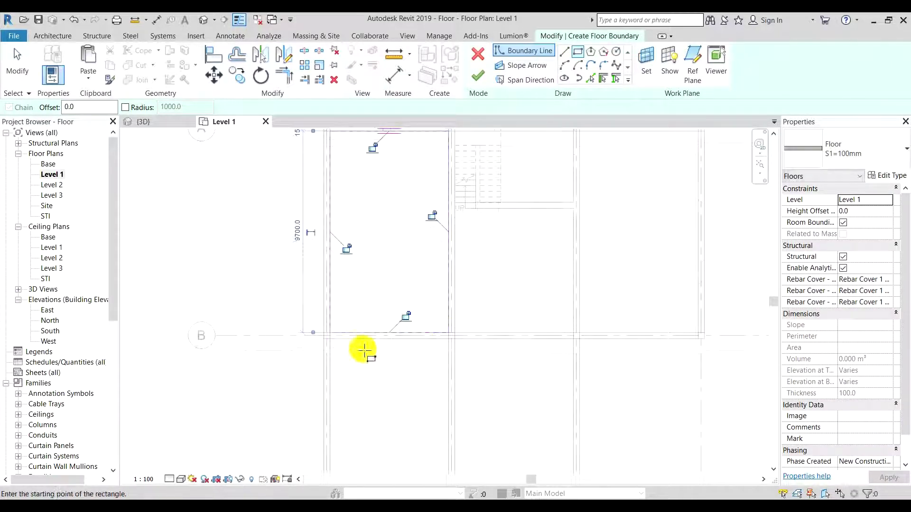
{"action": "left_click", "coordinate": [333, 342]}
{"action": "middle_click_drag", "start_coordinate": [419, 423], "coordinate": [464, 238]}
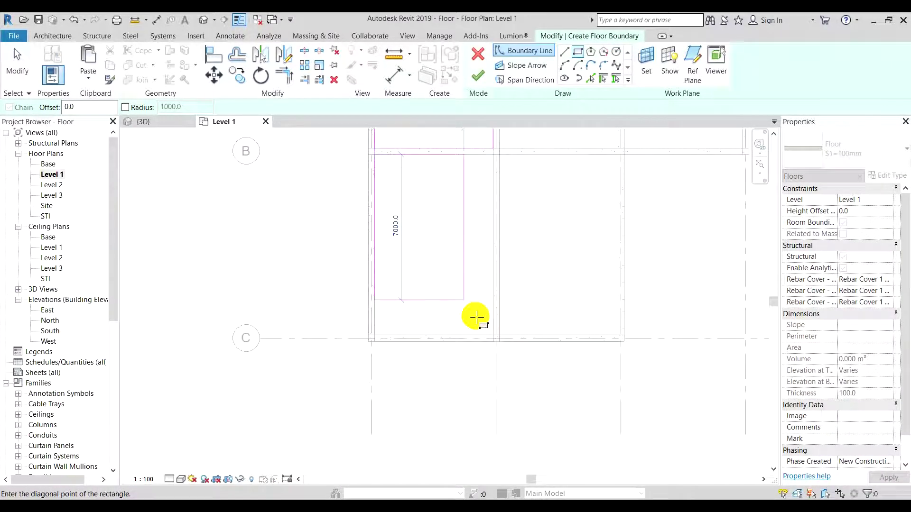
{"action": "left_click", "coordinate": [493, 331]}
{"action": "middle_click_drag", "start_coordinate": [563, 251], "coordinate": [516, 326]}
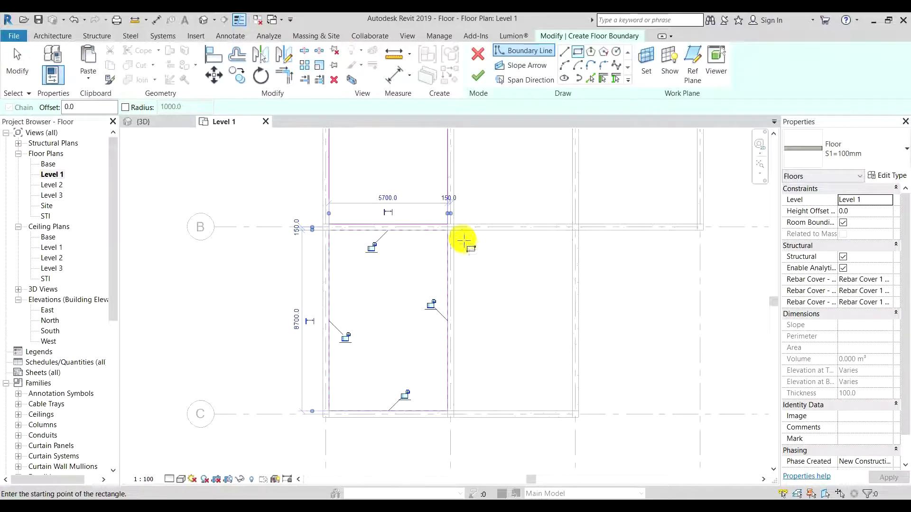
{"action": "left_click", "coordinate": [454, 230]}
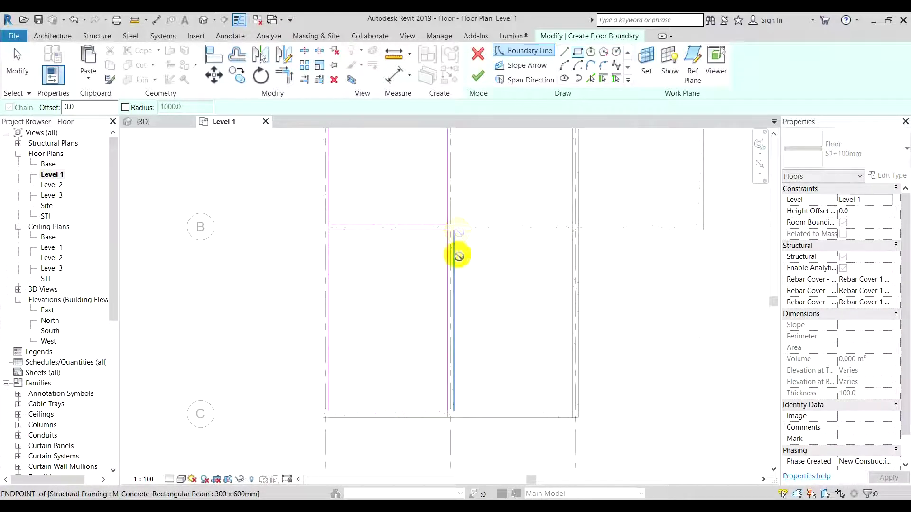
{"action": "left_click", "coordinate": [572, 411]}
Step: Sketch a rectangular floor boundary between grids 2 and 3, from the beam below the stair down to the grid B beam
{"action": "middle_click_drag", "start_coordinate": [518, 216], "coordinate": [474, 365]}
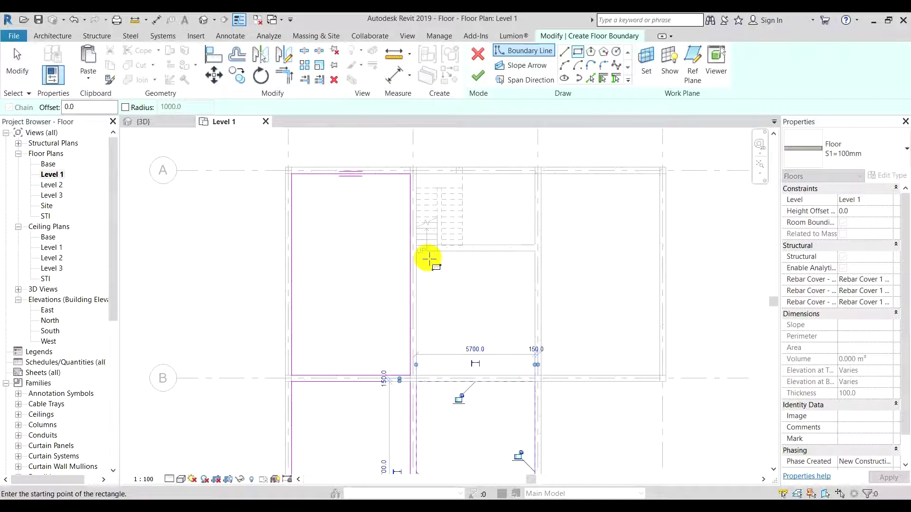
{"action": "scroll", "coordinate": [427, 256], "scroll_direction": "up", "scroll_amount": 2}
{"action": "left_click_drag", "start_coordinate": [418, 247], "coordinate": [410, 247]}
{"action": "scroll", "coordinate": [410, 247], "scroll_direction": "up", "scroll_amount": 2}
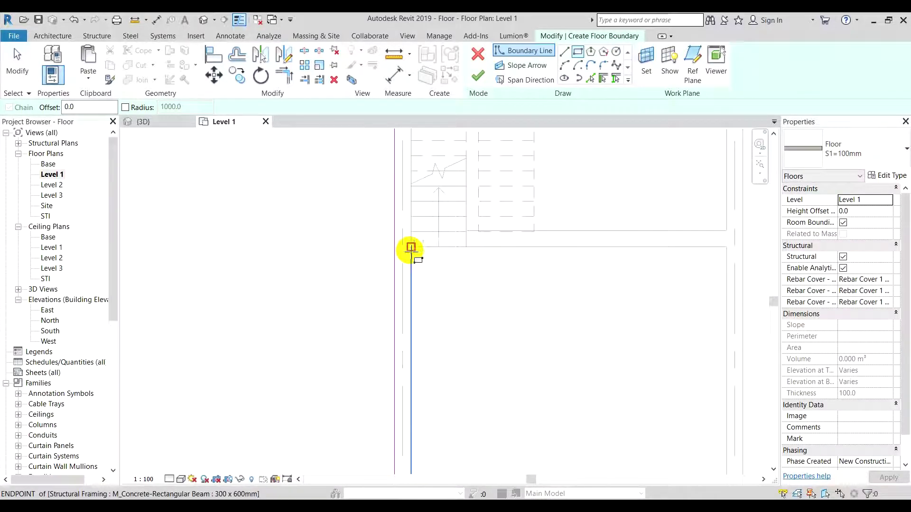
{"action": "left_click", "coordinate": [411, 250]}
{"action": "scroll", "coordinate": [441, 306], "scroll_direction": "down", "scroll_amount": 4}
{"action": "middle_click_drag", "start_coordinate": [542, 374], "coordinate": [508, 466]}
{"action": "scroll", "coordinate": [535, 315], "scroll_direction": "up", "scroll_amount": 1}
{"action": "left_click", "coordinate": [575, 385]}
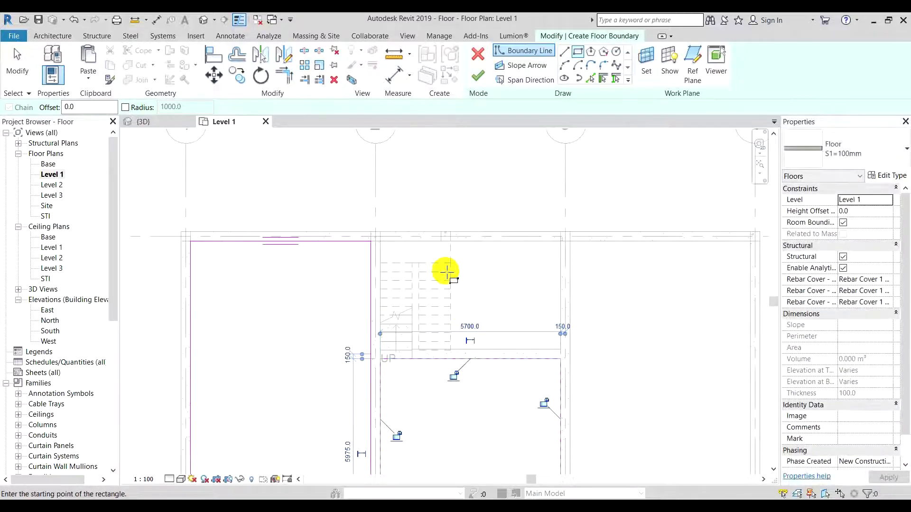
Step: Sketch rectangular floor boundaries inside the stair bay and inside the bay between grids 3-4 and A-B
{"action": "left_click", "coordinate": [380, 241]}
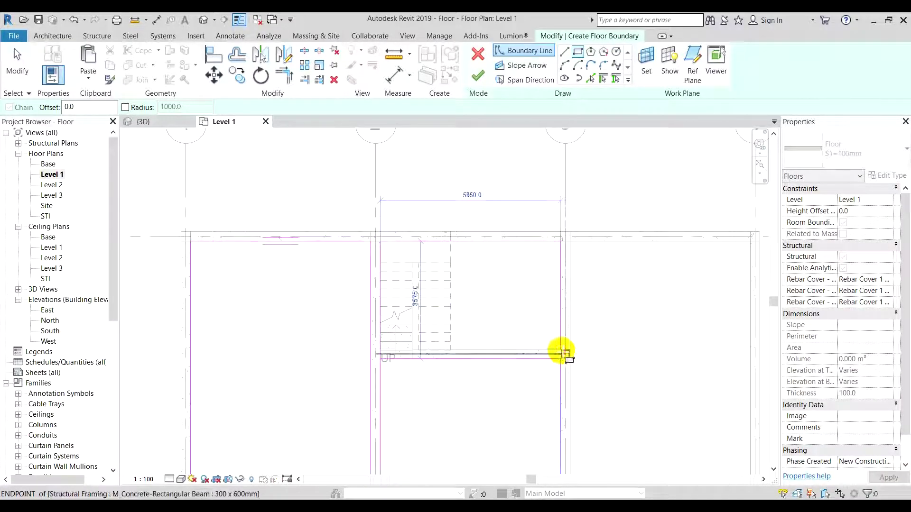
{"action": "left_click", "coordinate": [564, 335]}
{"action": "left_click", "coordinate": [574, 243]}
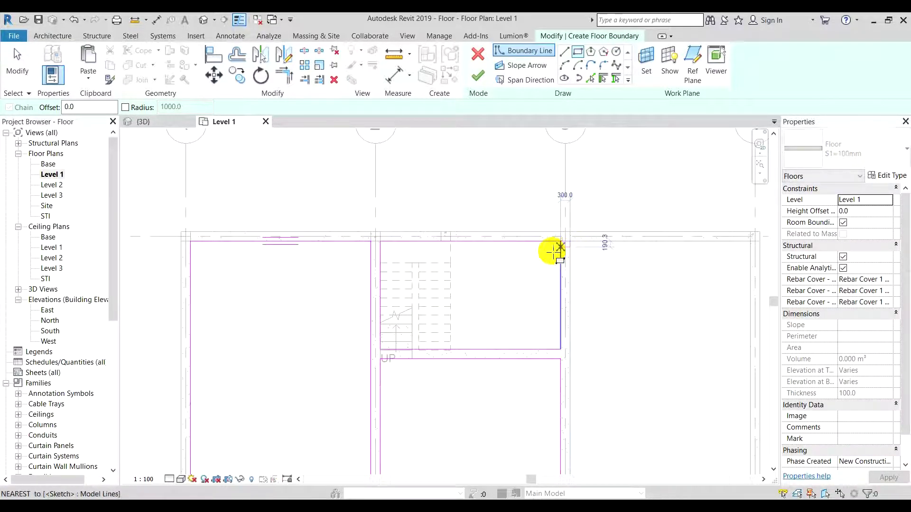
{"action": "scroll", "coordinate": [553, 250], "scroll_direction": "down", "scroll_amount": 3}
{"action": "scroll", "coordinate": [619, 353], "scroll_direction": "up", "scroll_amount": 2}
{"action": "left_click", "coordinate": [622, 360]}
Step: Exit the rectangle tool and finish the Level 1 floor sketch
{"action": "scroll", "coordinate": [579, 351], "scroll_direction": "down", "scroll_amount": 3}
{"action": "scroll", "coordinate": [541, 323], "scroll_direction": "up", "scroll_amount": 2}
{"action": "key", "text": "Escape"}
{"action": "key", "text": "Escape"}
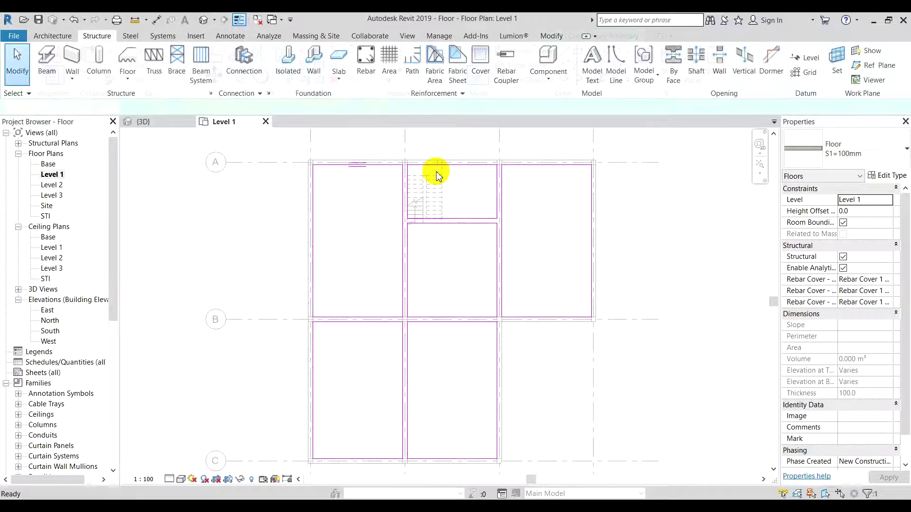
{"action": "key", "text": "Escape"}
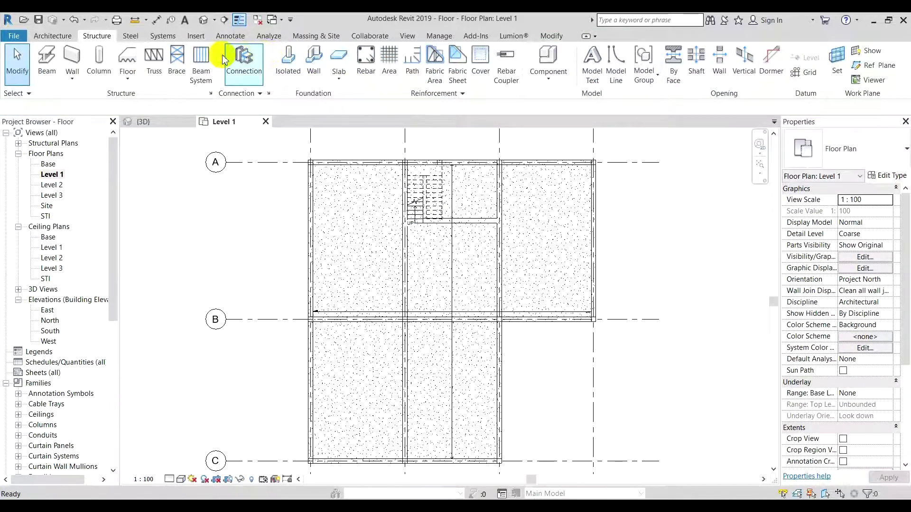
Step: Examine the new Level 1 slab between the beams from several angles in the 3D view
{"action": "left_click", "coordinate": [157, 122]}
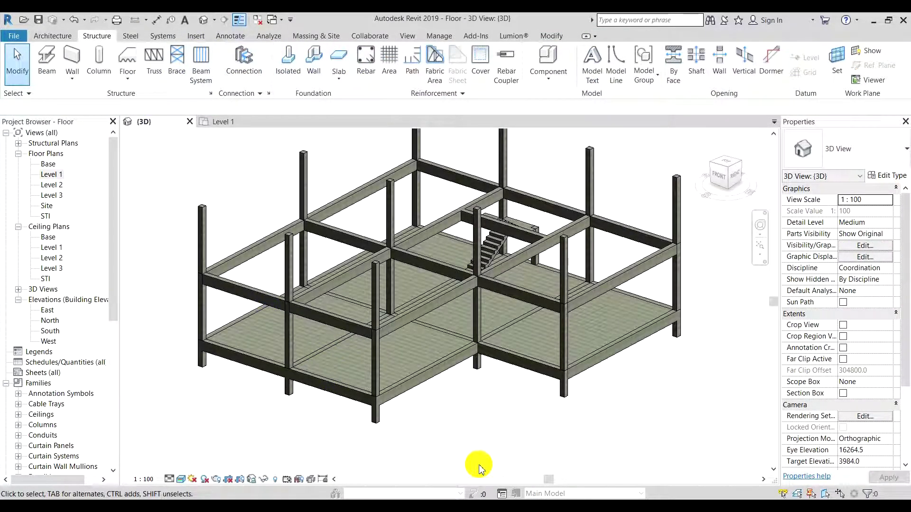
{"action": "middle_click_drag", "start_coordinate": [425, 437], "coordinate": [405, 349], "text": "shift"}
{"action": "scroll", "coordinate": [404, 345], "scroll_direction": "up", "scroll_amount": 2}
{"action": "left_click", "coordinate": [403, 329]}
{"action": "scroll", "coordinate": [402, 329], "scroll_direction": "down", "scroll_amount": 1}
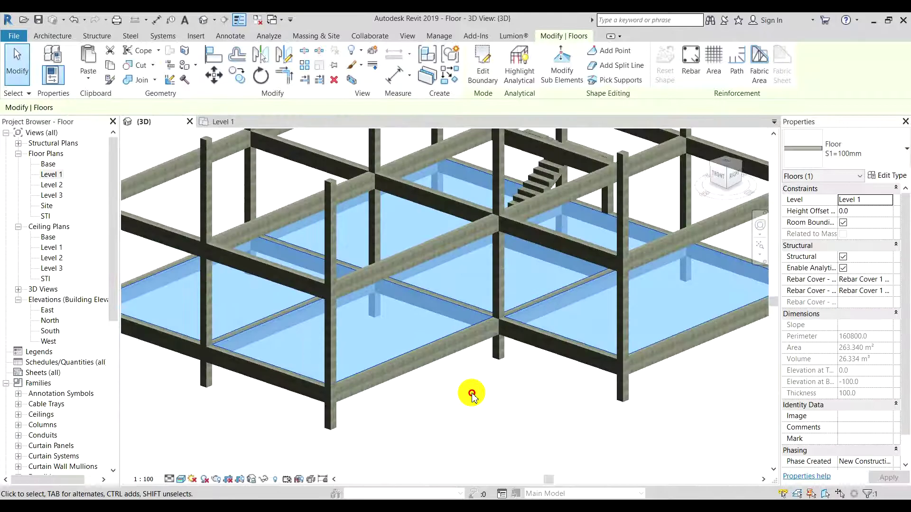
{"action": "left_click", "coordinate": [470, 394]}
{"action": "middle_click_drag", "start_coordinate": [442, 414], "coordinate": [574, 388], "text": "shift"}
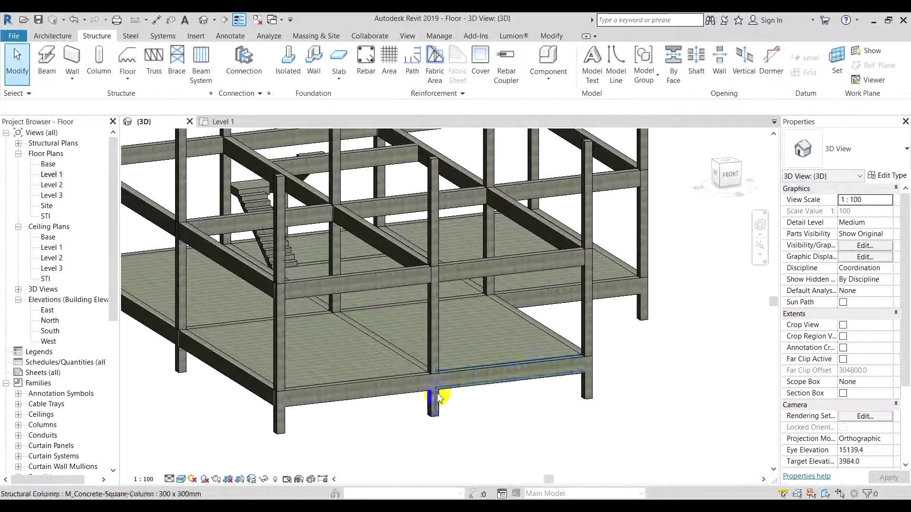
{"action": "scroll", "coordinate": [396, 388], "scroll_direction": "down", "scroll_amount": 2}
{"action": "mouse_move", "coordinate": [337, 377]}
{"action": "middle_mouse_down", "text": "shift"}
{"action": "mouse_move", "coordinate": [356, 398]}
{"action": "mouse_move", "coordinate": [244, 392]}
{"action": "mouse_move", "coordinate": [329, 387]}
{"action": "middle_mouse_up", "text": "shift"}
{"action": "scroll", "coordinate": [328, 387], "scroll_direction": "down", "scroll_amount": 2}
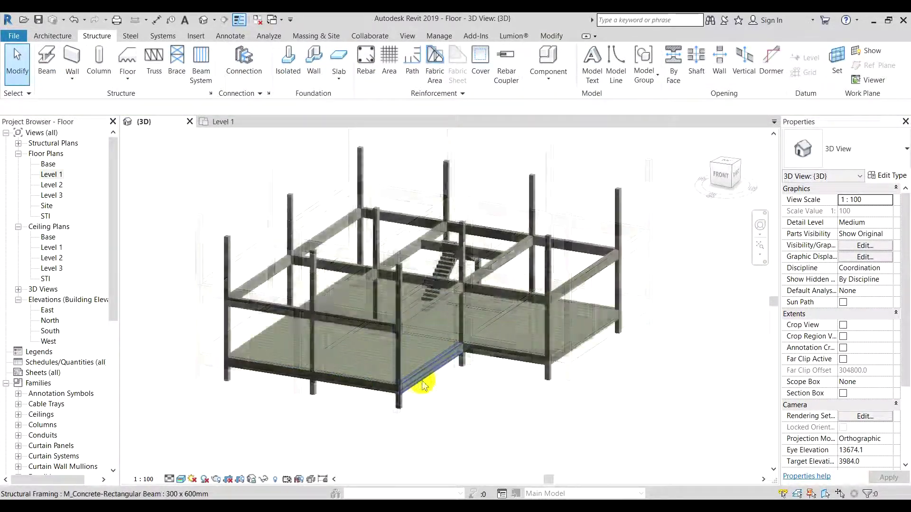
Step: Start a structural floor on the Level 2 floor plan and duplicate the S1=100mm type as S2=120mm
{"action": "left_click", "coordinate": [56, 185]}
{"action": "double_click", "coordinate": [58, 185]}
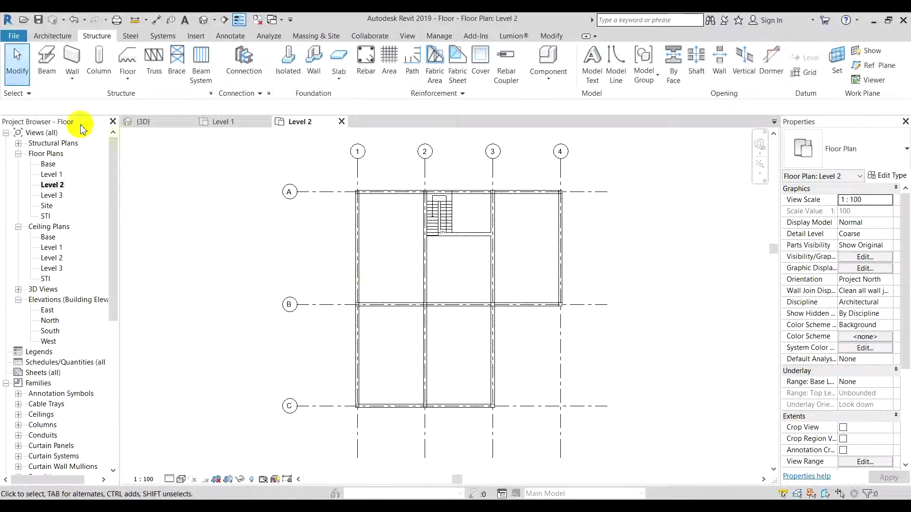
{"action": "left_click", "coordinate": [127, 75]}
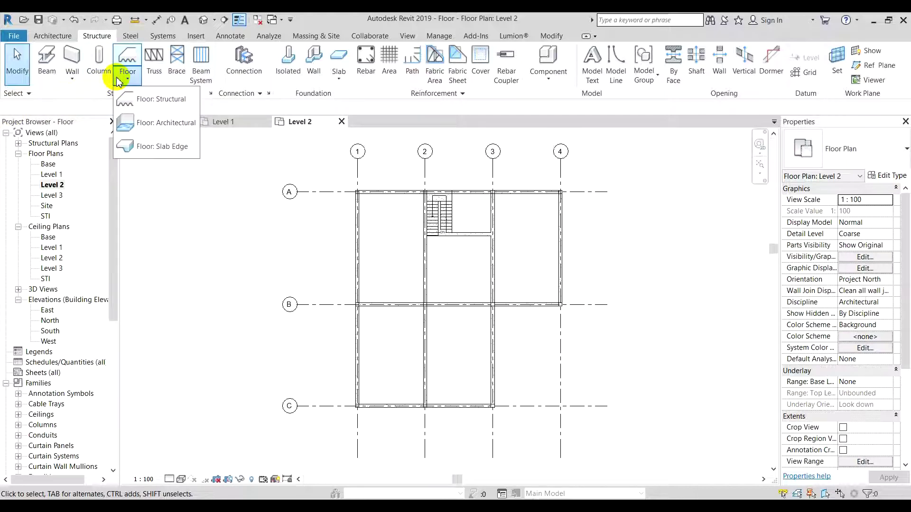
{"action": "left_click", "coordinate": [171, 105]}
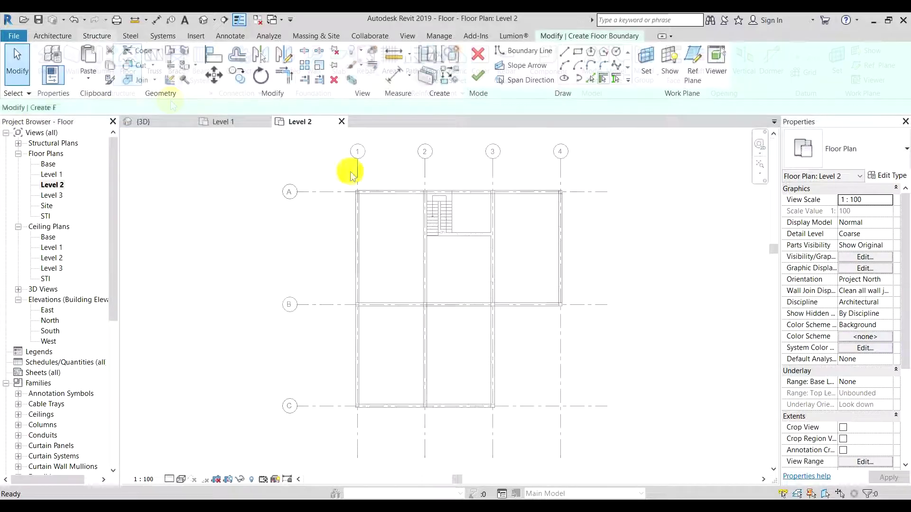
{"action": "left_click", "coordinate": [886, 175]}
{"action": "left_click", "coordinate": [759, 121]}
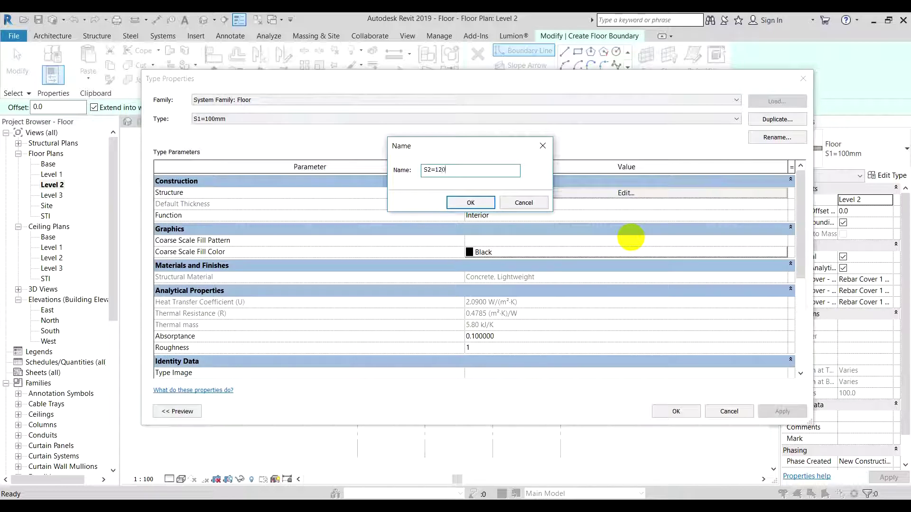
{"action": "left_click", "coordinate": [482, 202]}
Step: Set the S2=120mm type's structure layer to 120 mm thickness with the Concrete, Cast-in-Place gray material
{"action": "left_click", "coordinate": [556, 193]}
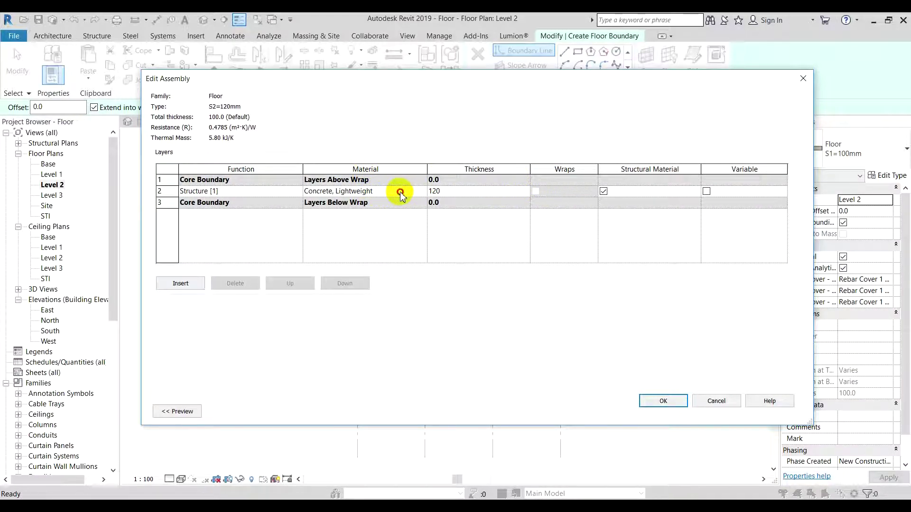
{"action": "left_click", "coordinate": [423, 190]}
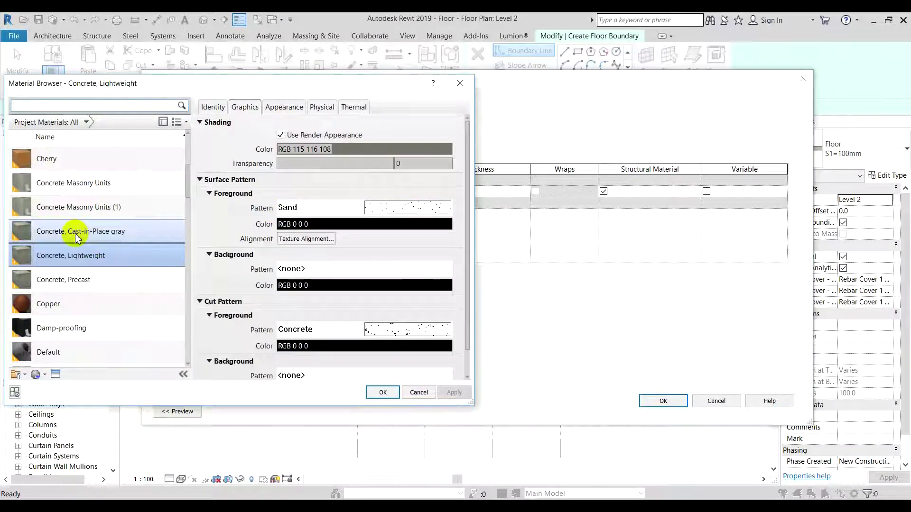
{"action": "left_click", "coordinate": [131, 236]}
{"action": "scroll", "coordinate": [402, 261], "scroll_direction": "down", "scroll_amount": 1}
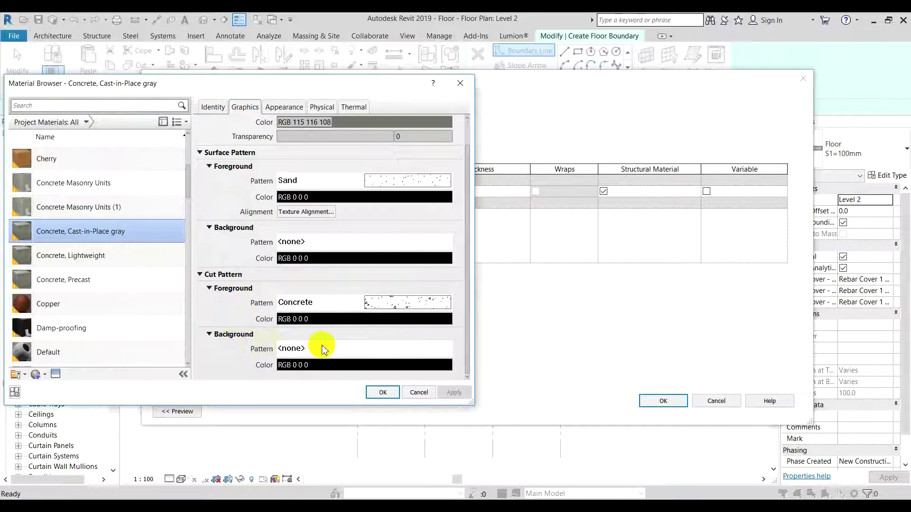
Step: Assign the Steel fill pattern as the concrete material's cut background and accept the S2=120mm type settings
{"action": "left_click", "coordinate": [338, 350]}
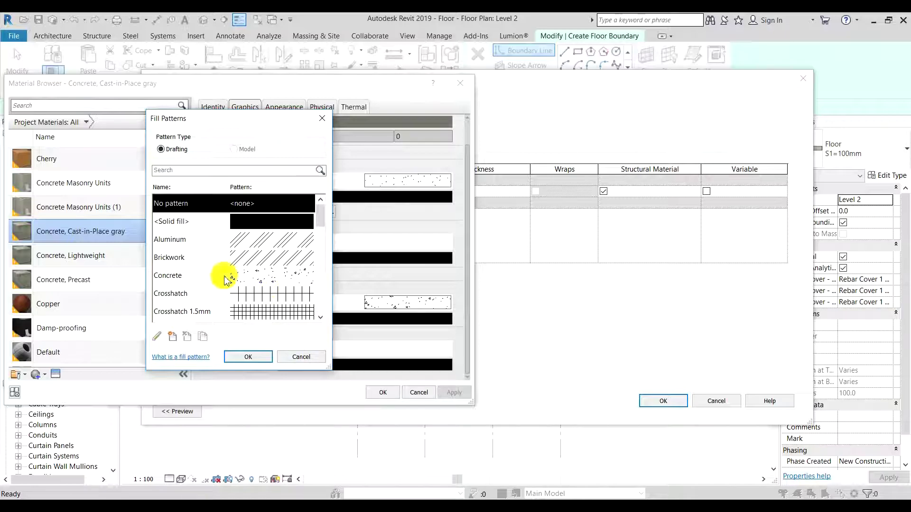
{"action": "scroll", "coordinate": [192, 267], "scroll_direction": "down", "scroll_amount": 10}
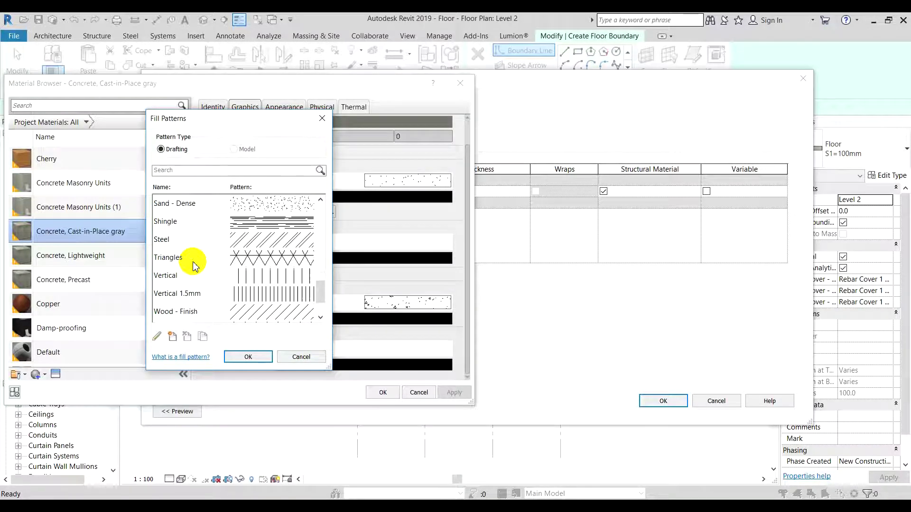
{"action": "scroll", "coordinate": [199, 259], "scroll_direction": "up", "scroll_amount": 4}
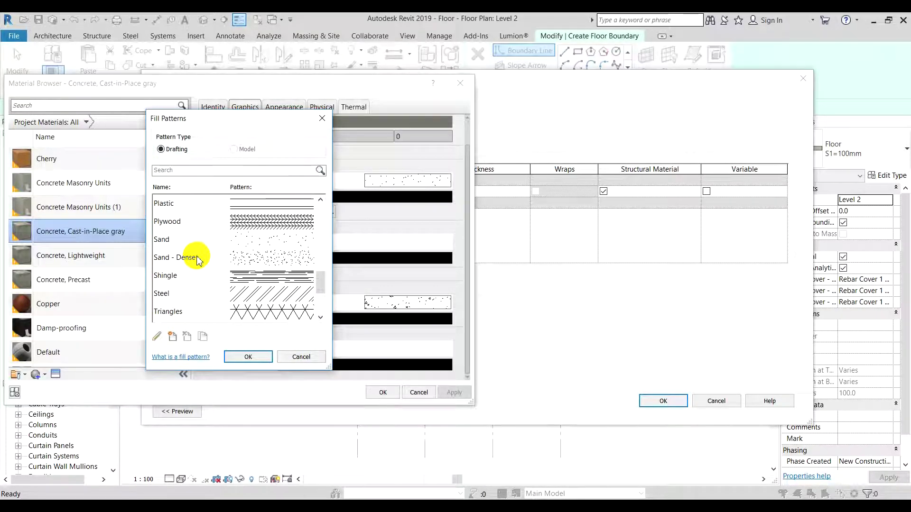
{"action": "scroll", "coordinate": [197, 259], "scroll_direction": "up", "scroll_amount": 1}
{"action": "scroll", "coordinate": [197, 259], "scroll_direction": "down", "scroll_amount": 3}
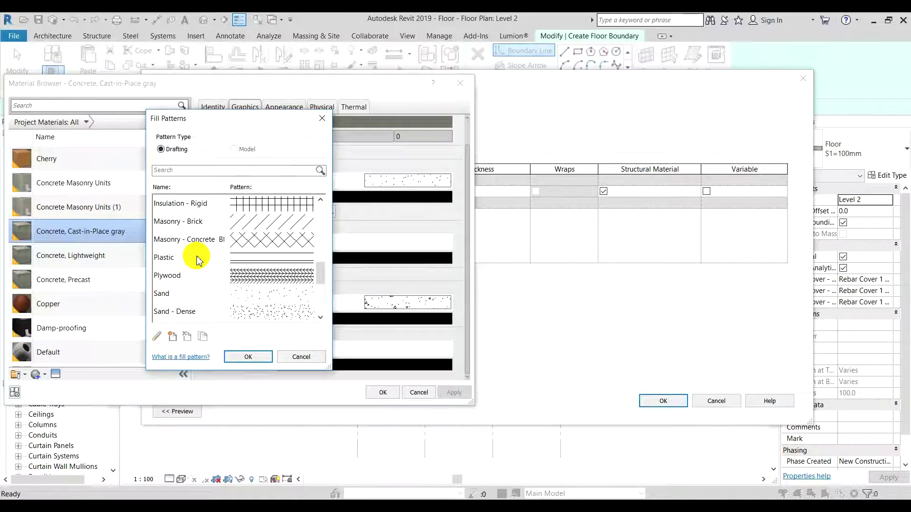
{"action": "left_click", "coordinate": [202, 294]}
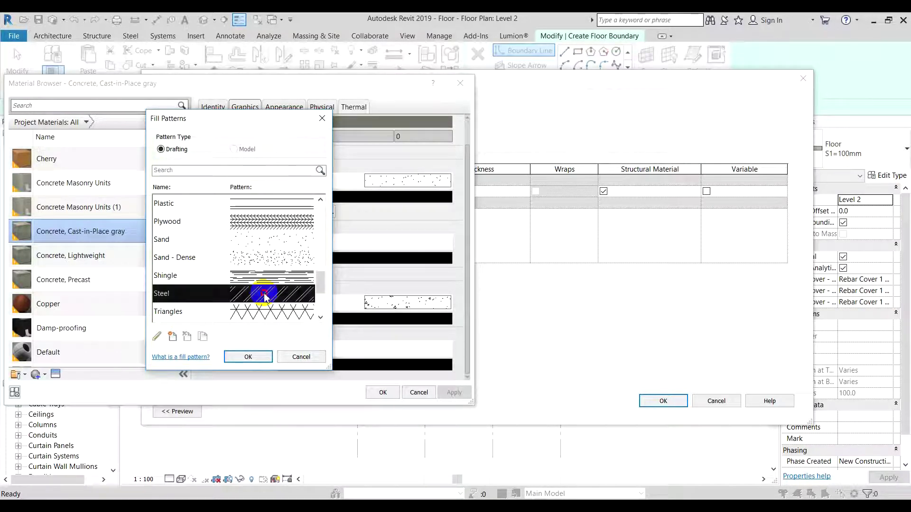
{"action": "left_click", "coordinate": [262, 360]}
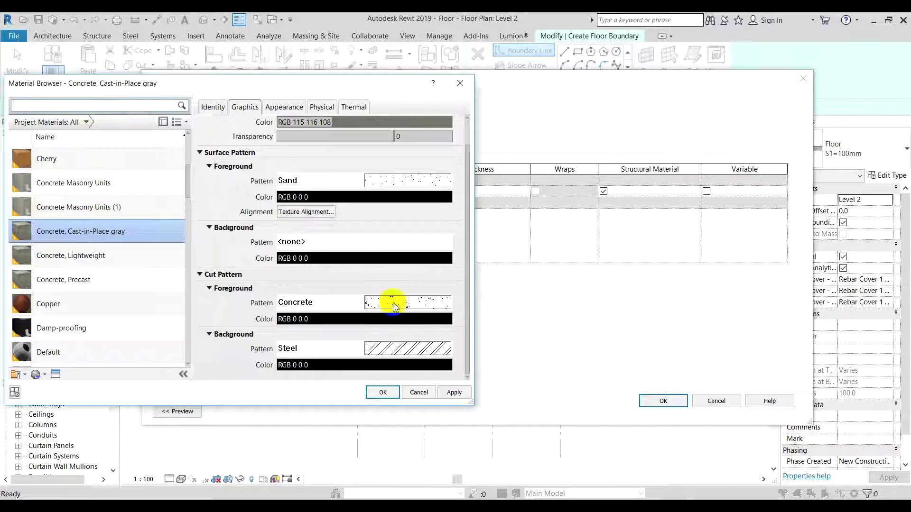
{"action": "left_click", "coordinate": [408, 366]}
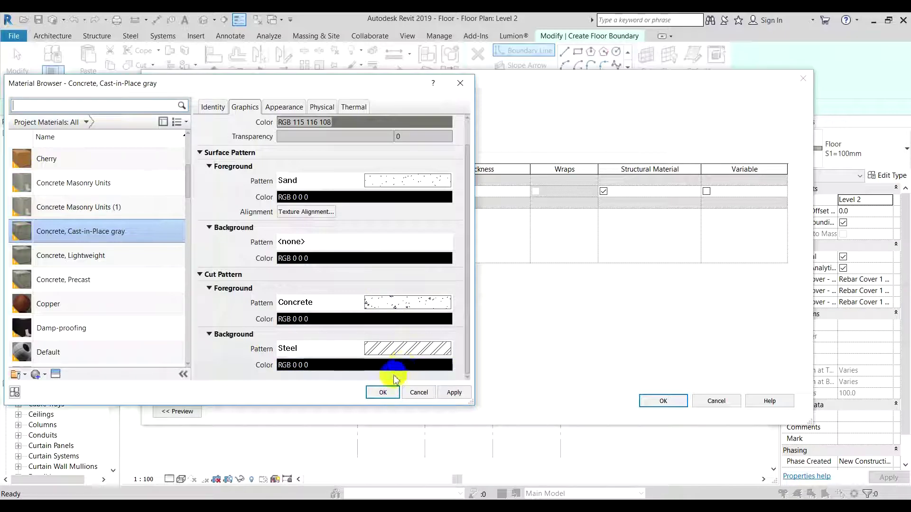
{"action": "left_click", "coordinate": [383, 392]}
{"action": "left_click", "coordinate": [670, 400]}
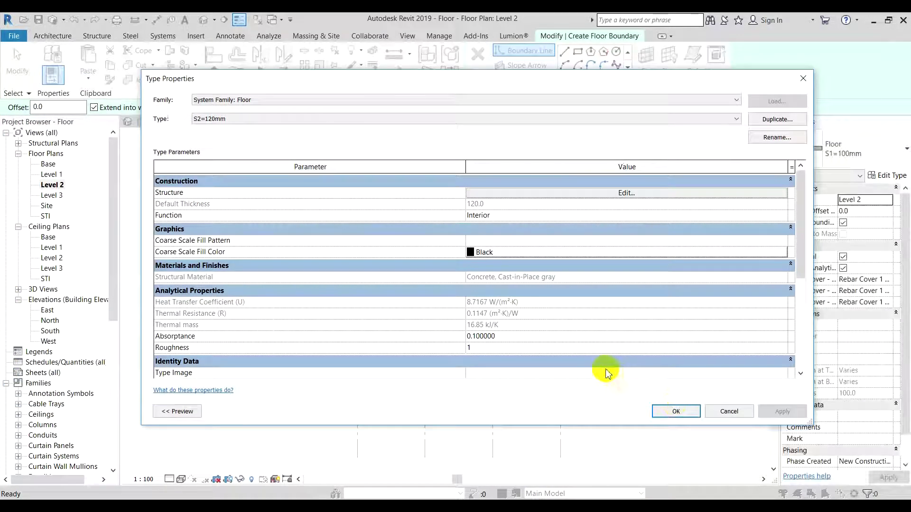
{"action": "left_click", "coordinate": [676, 411]}
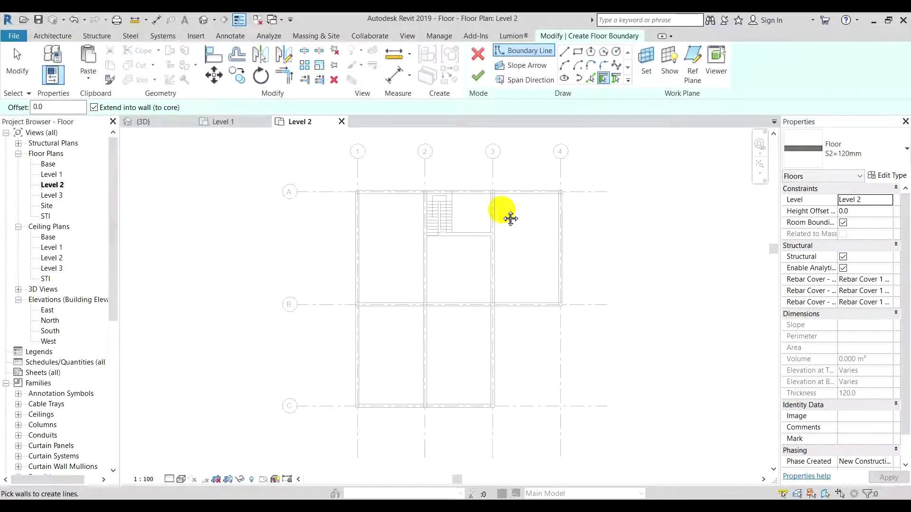
Step: Sketch a rectangular floor boundary from the outer column corner at grid C/1 to the outer corner at grid A/4
{"action": "left_click", "coordinate": [565, 54]}
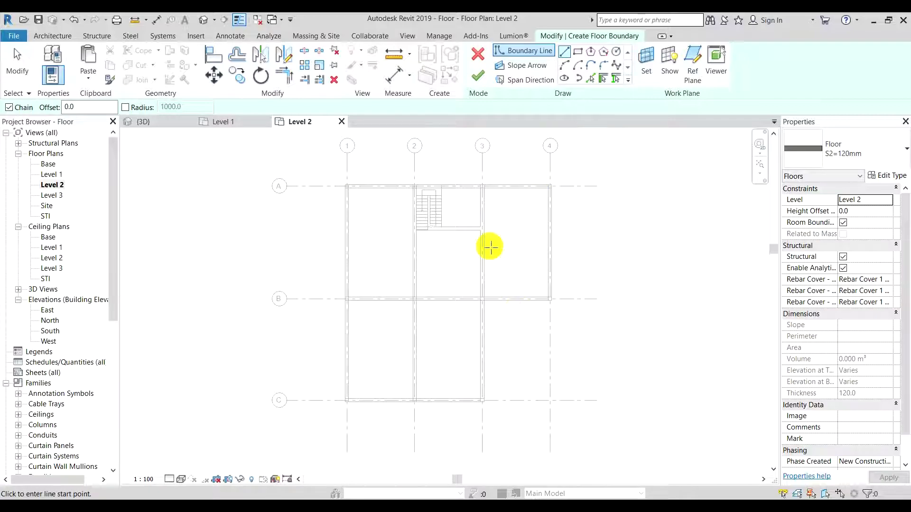
{"action": "left_click", "coordinate": [577, 51]}
{"action": "scroll", "coordinate": [345, 189], "scroll_direction": "up", "scroll_amount": 4}
{"action": "scroll", "coordinate": [379, 379], "scroll_direction": "down", "scroll_amount": 4}
{"action": "scroll", "coordinate": [370, 374], "scroll_direction": "up", "scroll_amount": 3}
{"action": "scroll", "coordinate": [372, 387], "scroll_direction": "up", "scroll_amount": 2}
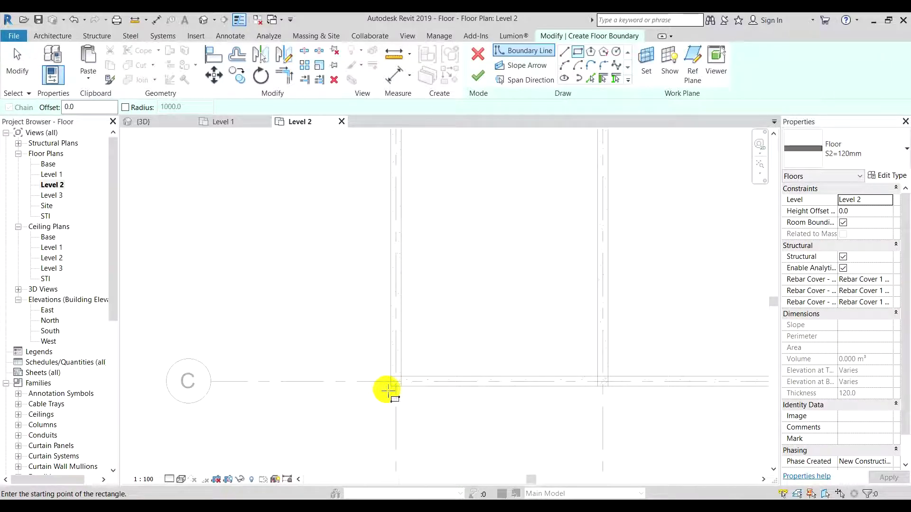
{"action": "scroll", "coordinate": [392, 388], "scroll_direction": "up", "scroll_amount": 2}
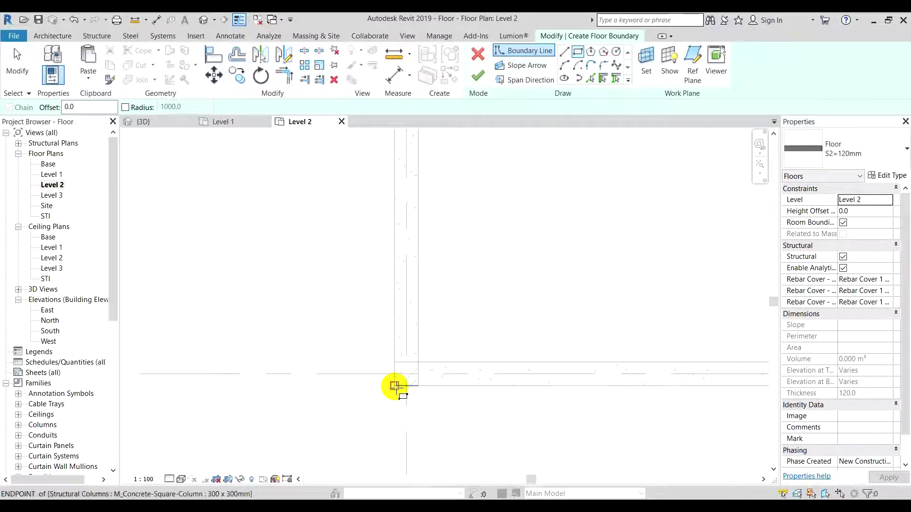
{"action": "left_click", "coordinate": [395, 387]}
{"action": "scroll", "coordinate": [379, 407], "scroll_direction": "down", "scroll_amount": 5}
{"action": "scroll", "coordinate": [562, 183], "scroll_direction": "up", "scroll_amount": 2}
{"action": "scroll", "coordinate": [563, 183], "scroll_direction": "up", "scroll_amount": 3}
{"action": "left_click", "coordinate": [573, 202]}
{"action": "scroll", "coordinate": [592, 254], "scroll_direction": "down", "scroll_amount": 4}
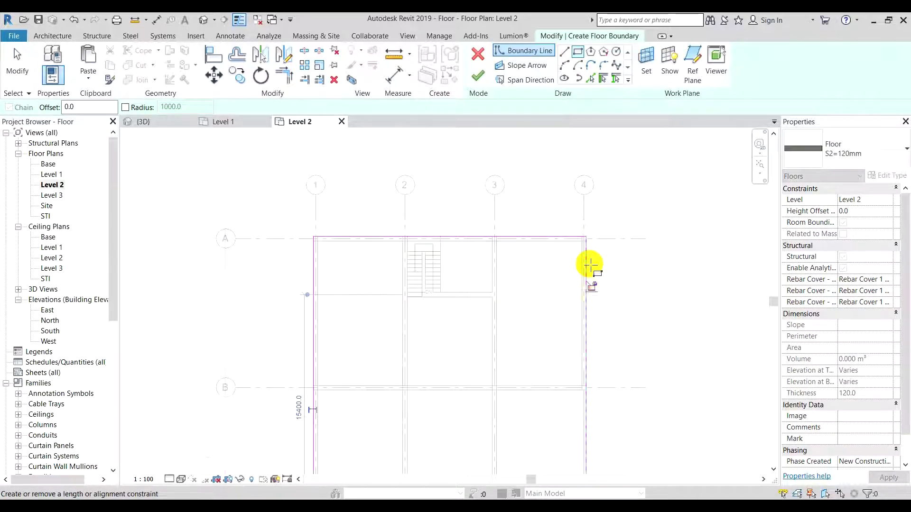
{"action": "scroll", "coordinate": [590, 264], "scroll_direction": "down", "scroll_amount": 2}
{"action": "left_click", "coordinate": [564, 51]}
{"action": "scroll", "coordinate": [587, 380], "scroll_direction": "up", "scroll_amount": 5}
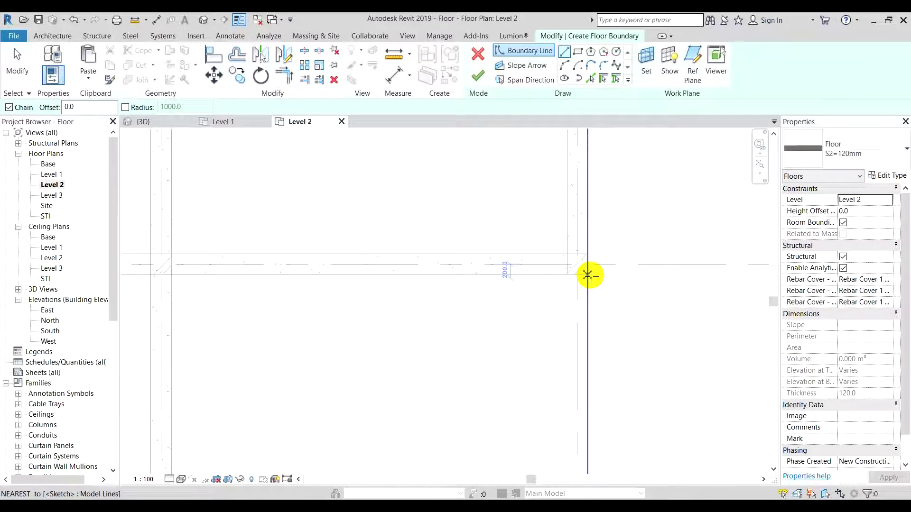
{"action": "left_click", "coordinate": [588, 276]}
{"action": "scroll", "coordinate": [585, 391], "scroll_direction": "down", "scroll_amount": 4}
{"action": "scroll", "coordinate": [469, 345], "scroll_direction": "up", "scroll_amount": 3}
{"action": "scroll", "coordinate": [419, 341], "scroll_direction": "up", "scroll_amount": 2}
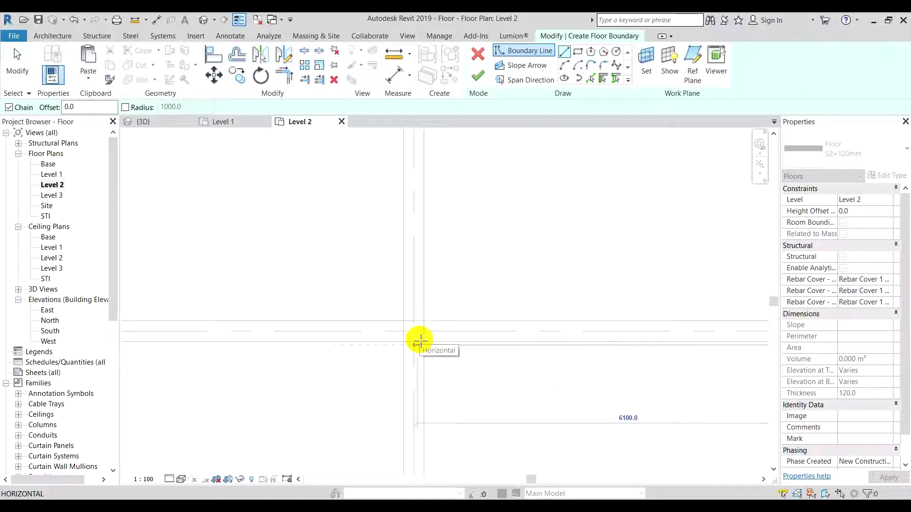
{"action": "middle_click_drag", "start_coordinate": [525, 374], "coordinate": [319, 387]}
{"action": "key", "text": "Escape"}
{"action": "scroll", "coordinate": [626, 362], "scroll_direction": "up", "scroll_amount": 2}
{"action": "left_click", "coordinate": [645, 349]}
{"action": "key", "text": "Escape"}
{"action": "scroll", "coordinate": [648, 351], "scroll_direction": "up", "scroll_amount": 2}
{"action": "left_click", "coordinate": [641, 343]}
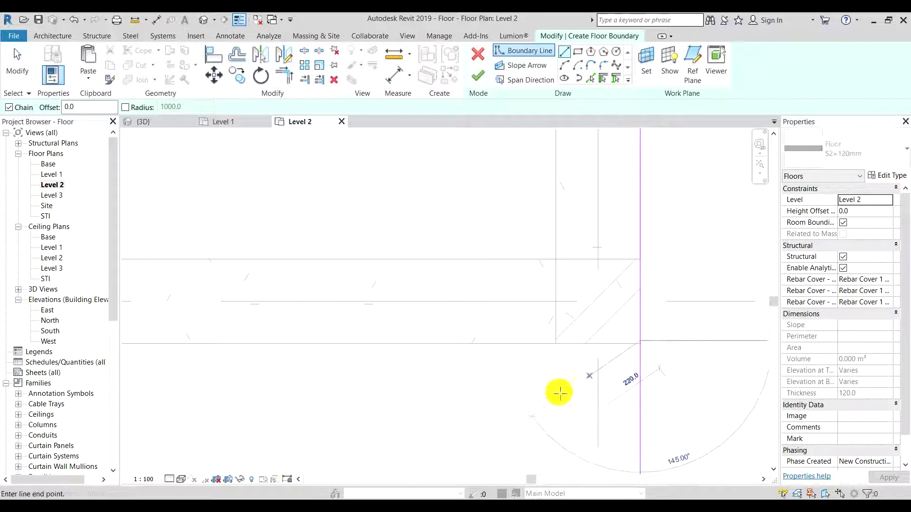
{"action": "scroll", "coordinate": [550, 397], "scroll_direction": "down", "scroll_amount": 2}
{"action": "key", "text": "Escape"}
Step: Draw boundary lines along the outer beam edges from grid B/4 to B/3 and on to the grid C edge
{"action": "left_click", "coordinate": [618, 356]}
{"action": "middle_click_drag", "start_coordinate": [509, 366], "coordinate": [535, 326]}
{"action": "left_click", "coordinate": [504, 319]}
{"action": "scroll", "coordinate": [530, 405], "scroll_direction": "down", "scroll_amount": 4}
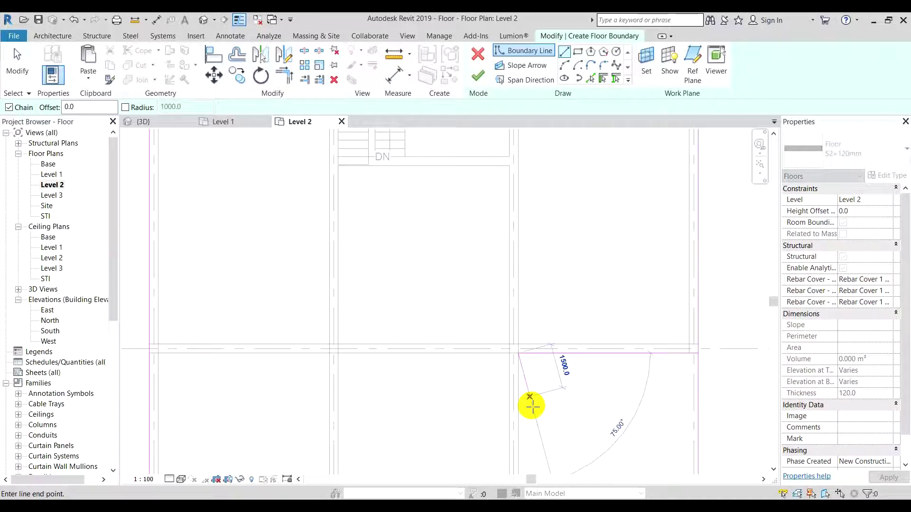
{"action": "middle_click_drag", "start_coordinate": [504, 309], "coordinate": [502, 353]}
{"action": "scroll", "coordinate": [505, 374], "scroll_direction": "up", "scroll_amount": 2}
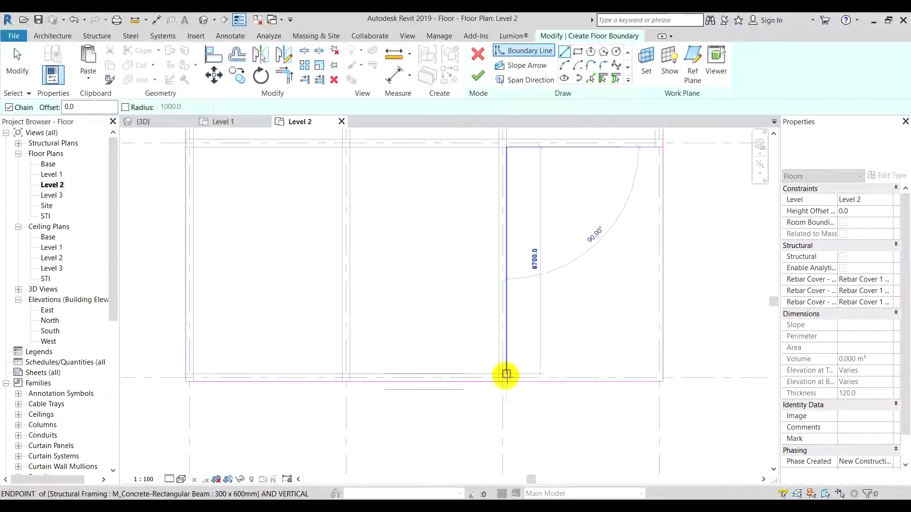
{"action": "left_click", "coordinate": [505, 379]}
{"action": "key", "text": "Escape"}
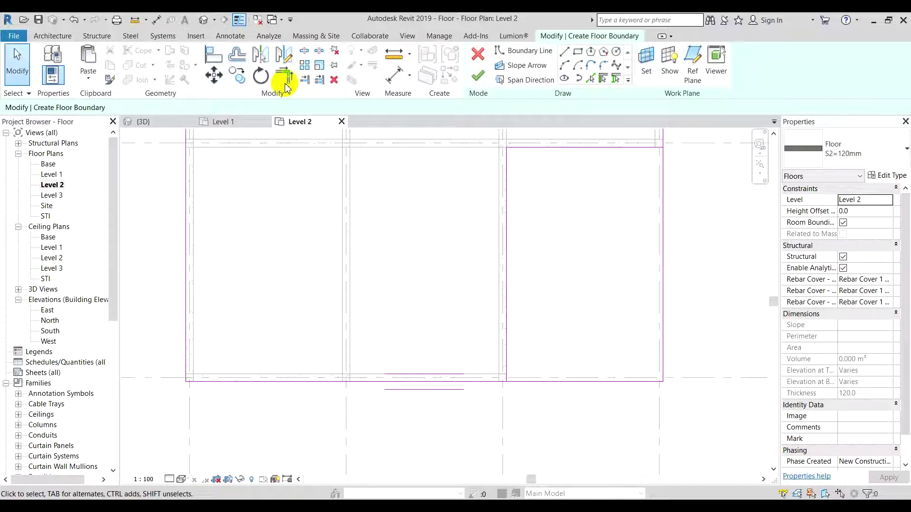
Step: Trim the boundary lines so the floor excludes the empty bay between grids 3-4 and B-C
{"action": "scroll", "coordinate": [523, 356], "scroll_direction": "down", "scroll_amount": 2}
{"action": "middle_click_drag", "start_coordinate": [522, 356], "coordinate": [563, 389]}
{"action": "scroll", "coordinate": [563, 389], "scroll_direction": "up", "scroll_amount": 1}
{"action": "left_click", "coordinate": [570, 303]}
{"action": "left_click", "coordinate": [584, 289]}
{"action": "key", "text": "Escape"}
{"action": "scroll", "coordinate": [515, 297], "scroll_direction": "down", "scroll_amount": 2}
Step: Draw three boundary lines around the stair for an opening, starting with a 4050 mm line along the grid 2 beam edge
{"action": "middle_click_drag", "start_coordinate": [515, 297], "coordinate": [521, 337]}
{"action": "scroll", "coordinate": [487, 302], "scroll_direction": "up", "scroll_amount": 2}
{"action": "scroll", "coordinate": [462, 260], "scroll_direction": "up", "scroll_amount": 2}
{"action": "scroll", "coordinate": [462, 260], "scroll_direction": "up", "scroll_amount": 2}
{"action": "middle_click_drag", "start_coordinate": [459, 246], "coordinate": [414, 200]}
{"action": "scroll", "coordinate": [446, 221], "scroll_direction": "up", "scroll_amount": 1}
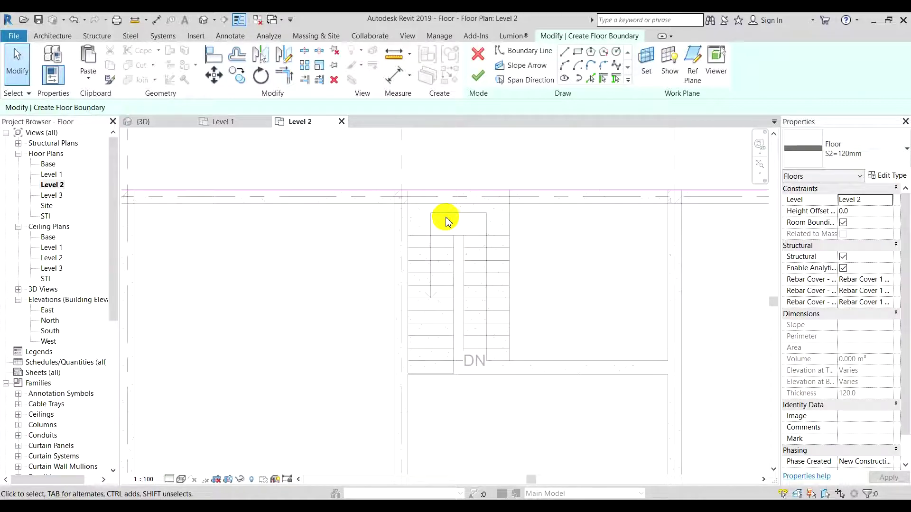
{"action": "middle_click_drag", "start_coordinate": [451, 229], "coordinate": [466, 245]}
{"action": "scroll", "coordinate": [474, 262], "scroll_direction": "down", "scroll_amount": 2}
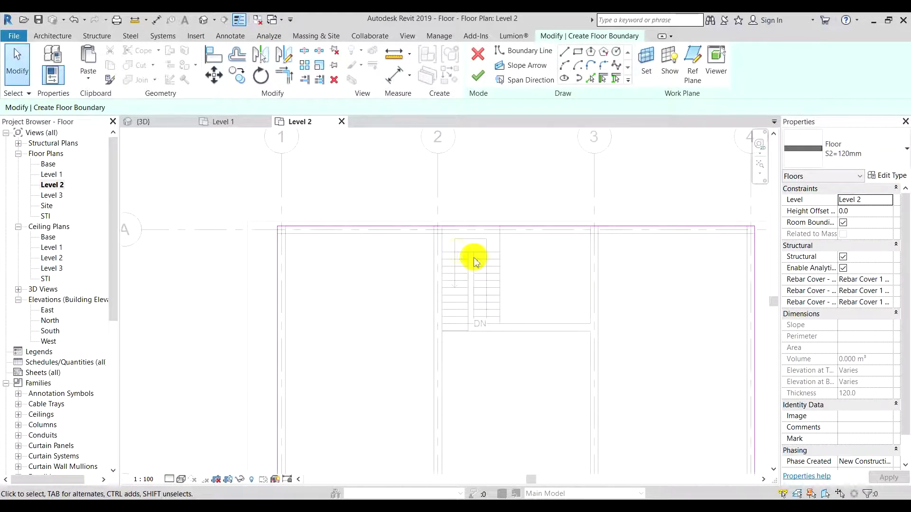
{"action": "left_click", "coordinate": [564, 53]}
{"action": "scroll", "coordinate": [454, 252], "scroll_direction": "up", "scroll_amount": 2}
{"action": "left_click", "coordinate": [432, 206]}
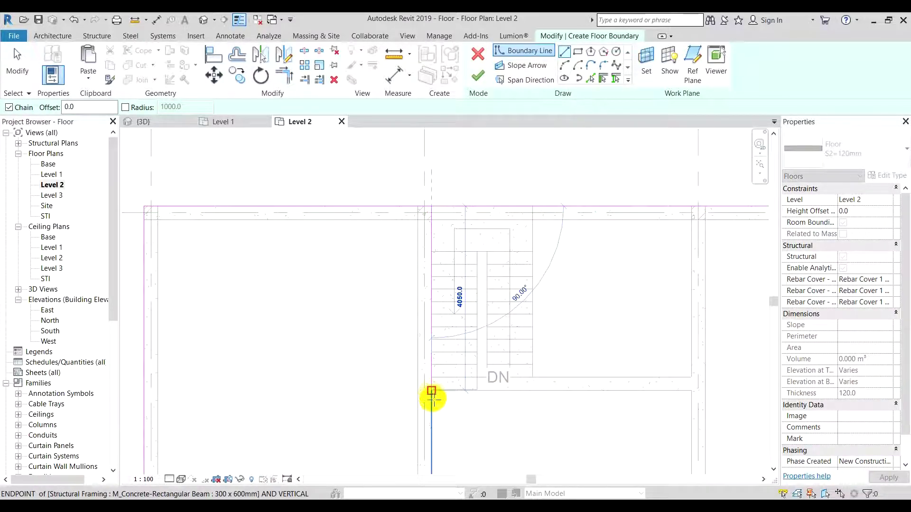
{"action": "left_click", "coordinate": [431, 389]}
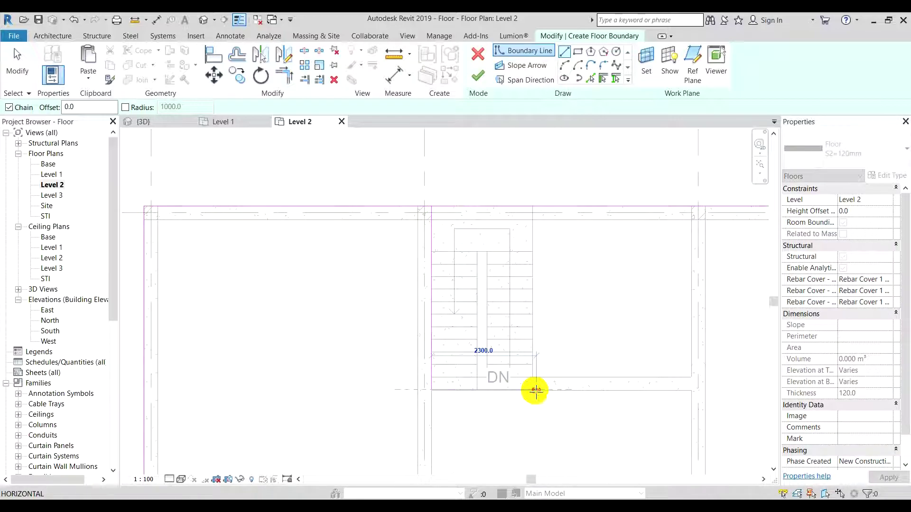
{"action": "left_click", "coordinate": [535, 389]}
{"action": "left_click", "coordinate": [534, 207]}
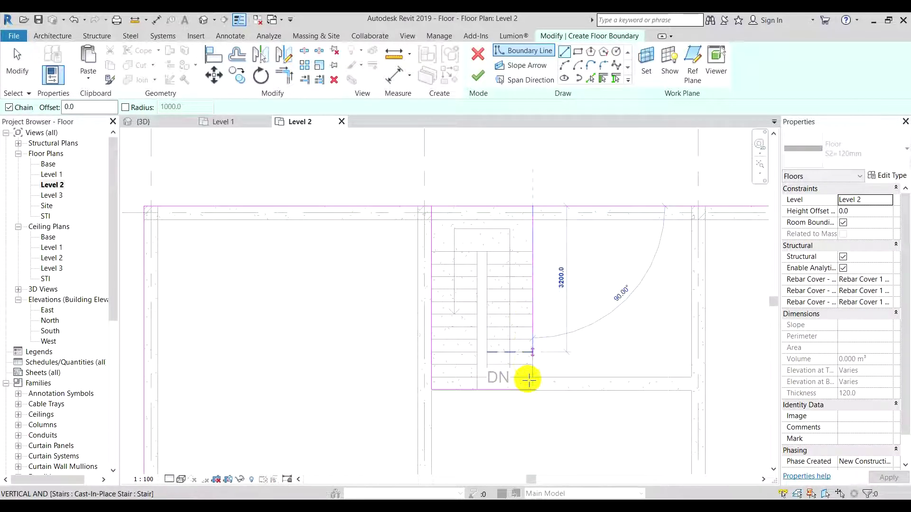
{"action": "left_click", "coordinate": [530, 390]}
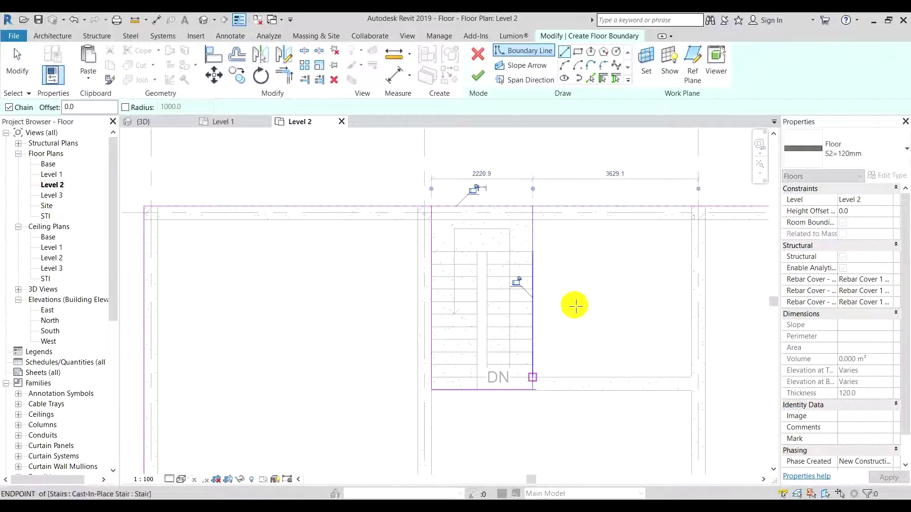
Step: Trim the stair opening's lower corner, then split the grid A boundary above the stair and trim it to the opening's sides
{"action": "left_click", "coordinate": [284, 75]}
{"action": "left_click", "coordinate": [506, 390]}
{"action": "left_click", "coordinate": [533, 377]}
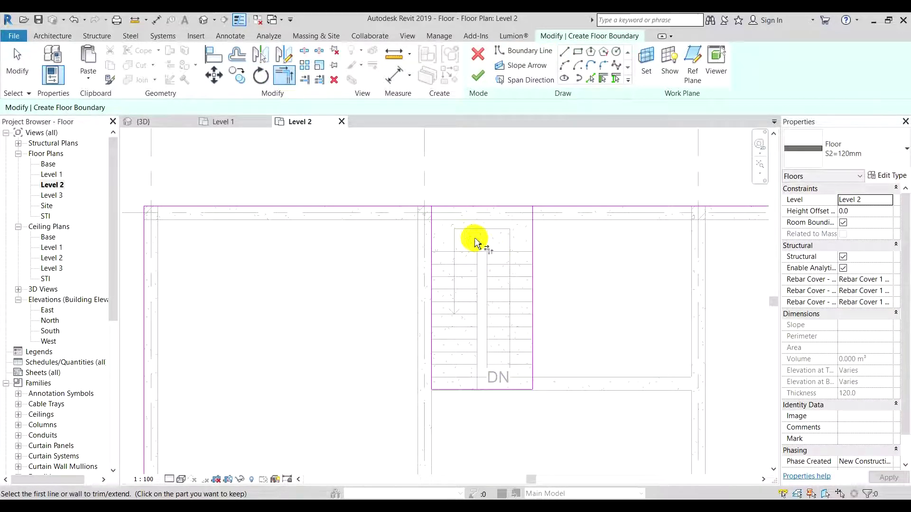
{"action": "left_click", "coordinate": [308, 53]}
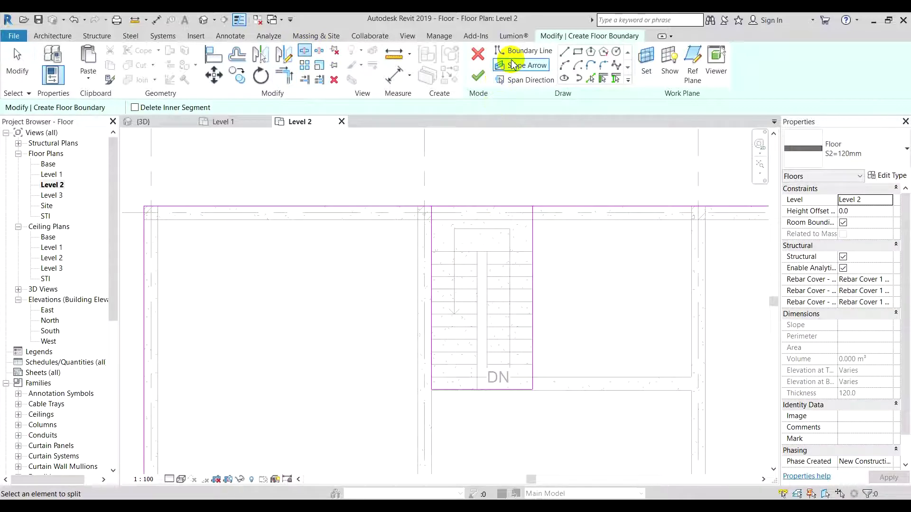
{"action": "left_click", "coordinate": [284, 72]}
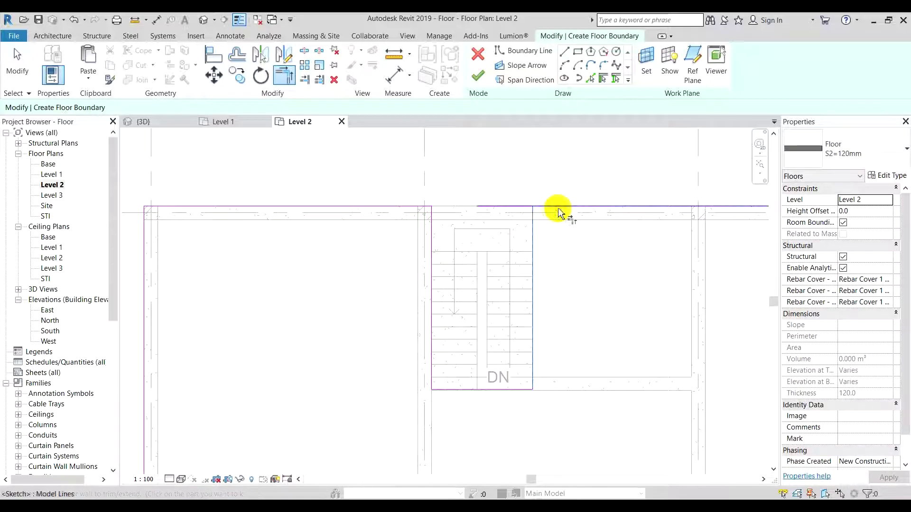
Step: Finish the Level 2 floor sketch and deselect the new floor
{"action": "scroll", "coordinate": [427, 244], "scroll_direction": "down", "scroll_amount": 5}
{"action": "middle_click_drag", "start_coordinate": [486, 302], "coordinate": [471, 277]}
{"action": "key", "text": "Escape"}
{"action": "left_click", "coordinate": [477, 78]}
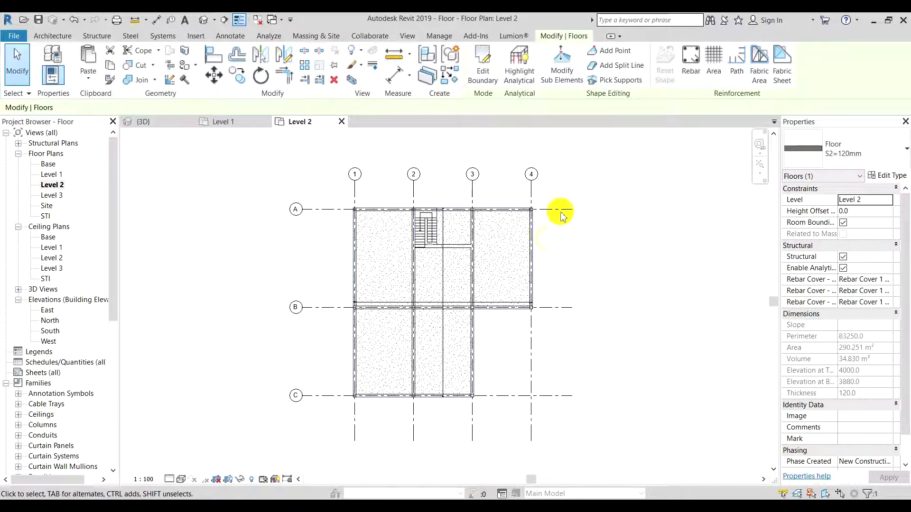
{"action": "key", "text": "Escape"}
Step: Examine the new Level 2 slab and its stair opening from several angles in the 3D view
{"action": "left_click", "coordinate": [206, 20]}
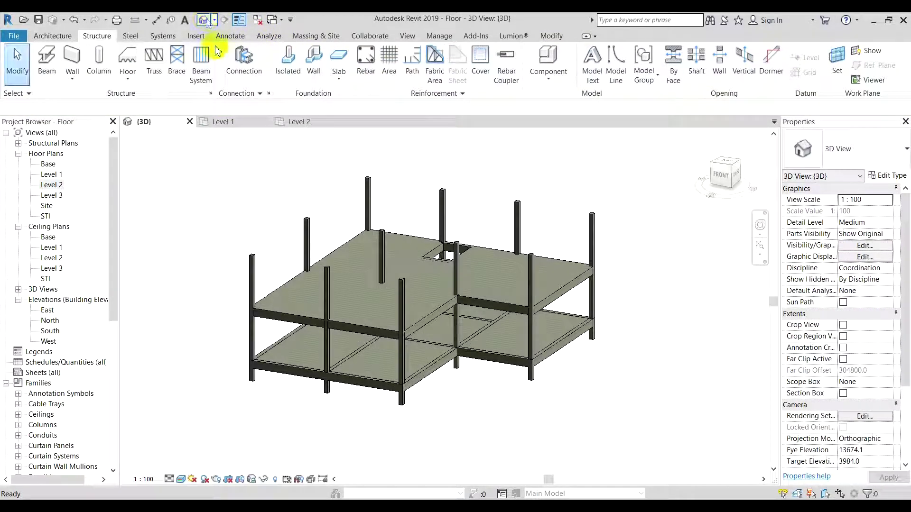
{"action": "middle_click_drag", "start_coordinate": [598, 426], "coordinate": [407, 374], "text": "shift"}
{"action": "scroll", "coordinate": [582, 349], "scroll_direction": "up", "scroll_amount": 3}
{"action": "middle_click_drag", "start_coordinate": [621, 396], "coordinate": [370, 429], "text": "shift"}
{"action": "scroll", "coordinate": [512, 404], "scroll_direction": "down", "scroll_amount": 5}
{"action": "middle_click_drag", "start_coordinate": [592, 421], "coordinate": [789, 458], "text": "shift"}
{"action": "scroll", "coordinate": [449, 416], "scroll_direction": "up", "scroll_amount": 3}
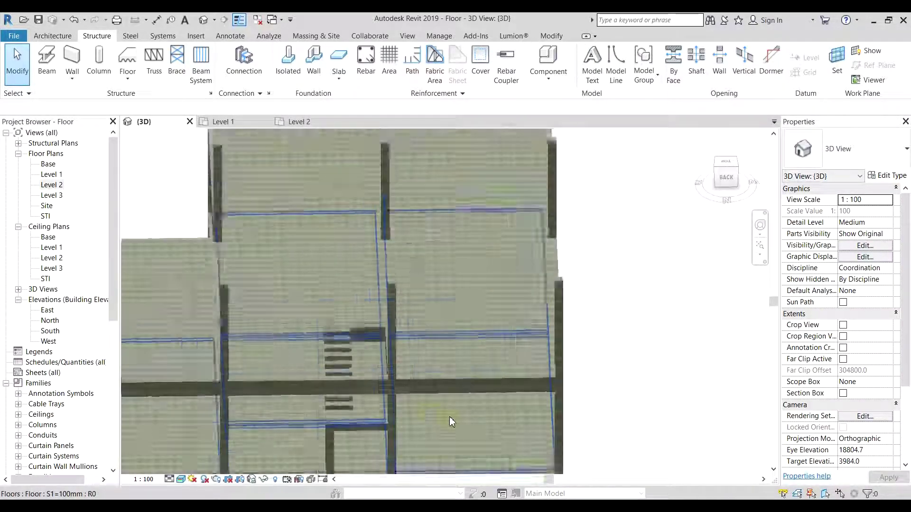
{"action": "middle_click_drag", "start_coordinate": [431, 408], "coordinate": [549, 370], "text": "shift"}
{"action": "scroll", "coordinate": [557, 212], "scroll_direction": "up", "scroll_amount": 3}
{"action": "middle_click_drag", "start_coordinate": [557, 211], "coordinate": [470, 224], "text": "shift"}
{"action": "scroll", "coordinate": [470, 224], "scroll_direction": "down", "scroll_amount": 6}
{"action": "middle_click_drag", "start_coordinate": [434, 292], "coordinate": [721, 303], "text": "shift"}
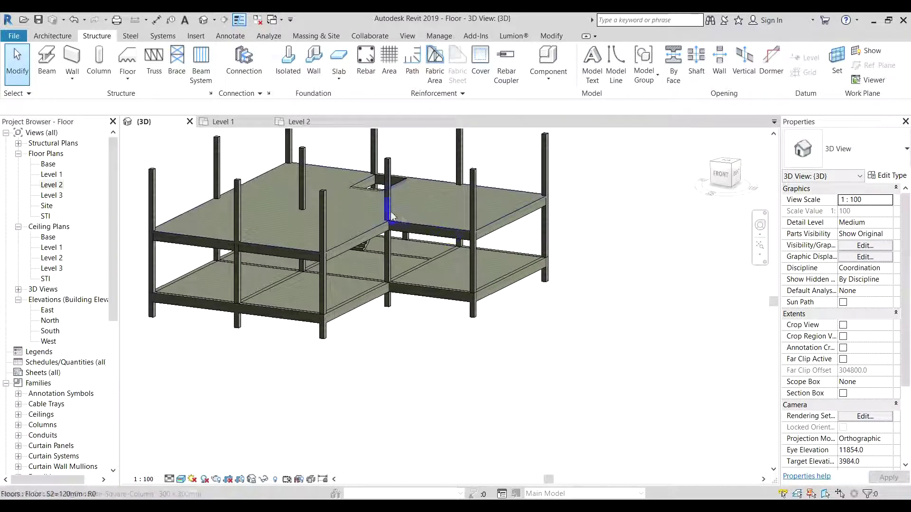
Step: Orbit around the building model to check both floor slabs against the beams and columns
{"action": "scroll", "coordinate": [387, 249], "scroll_direction": "up", "scroll_amount": 3}
{"action": "middle_click_drag", "start_coordinate": [399, 303], "coordinate": [372, 320], "text": "shift"}
{"action": "scroll", "coordinate": [365, 379], "scroll_direction": "down", "scroll_amount": 2}
{"action": "scroll", "coordinate": [372, 320], "scroll_direction": "up", "scroll_amount": 2}
{"action": "middle_click_drag", "start_coordinate": [432, 380], "coordinate": [546, 401], "text": "shift"}
{"action": "middle_click_drag", "start_coordinate": [433, 403], "coordinate": [601, 354], "text": "shift"}
{"action": "scroll", "coordinate": [518, 398], "scroll_direction": "down", "scroll_amount": 4}
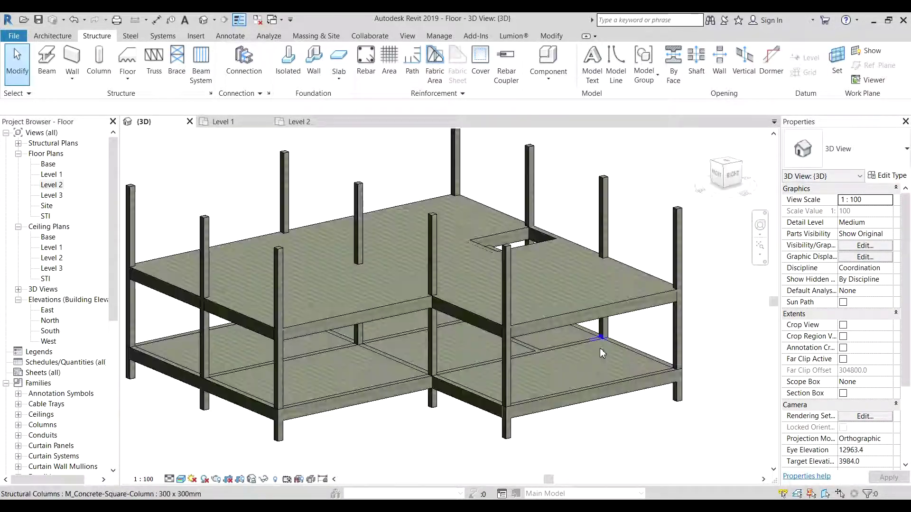
{"action": "scroll", "coordinate": [601, 353], "scroll_direction": "down", "scroll_amount": 1}
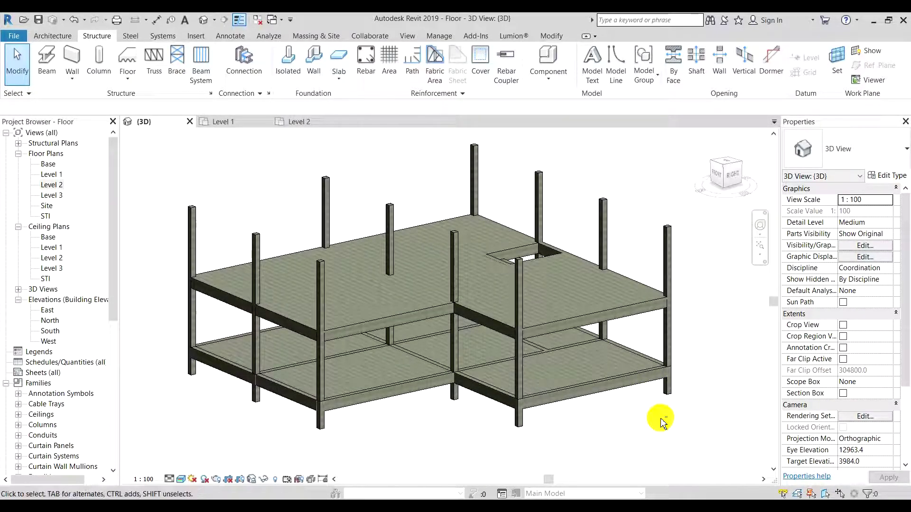
{"action": "middle_click_drag", "start_coordinate": [665, 428], "coordinate": [656, 405], "text": "shift"}
{"action": "middle_click_drag", "start_coordinate": [433, 406], "coordinate": [526, 389], "text": "shift"}
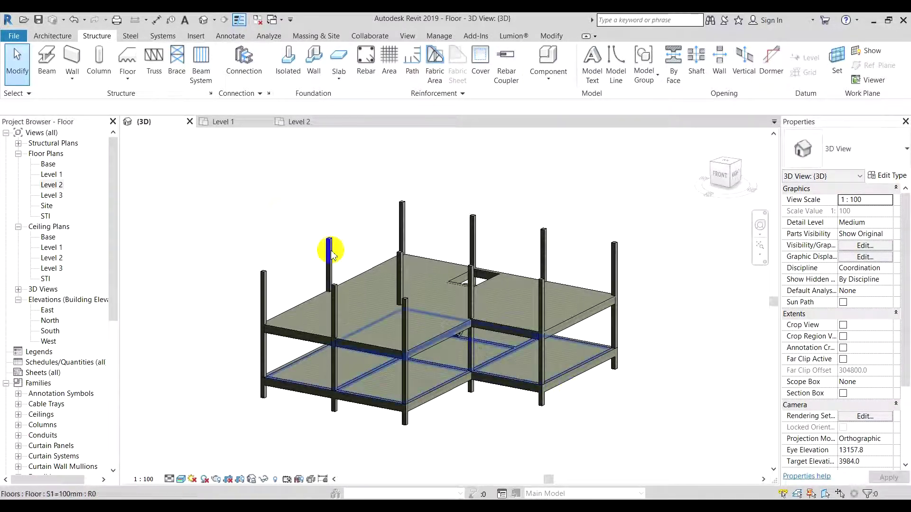
Step: Draw a vertical building section through the Level 1 plan between grids 2 and 3, from above grid A to below grid C
{"action": "left_click", "coordinate": [234, 121]}
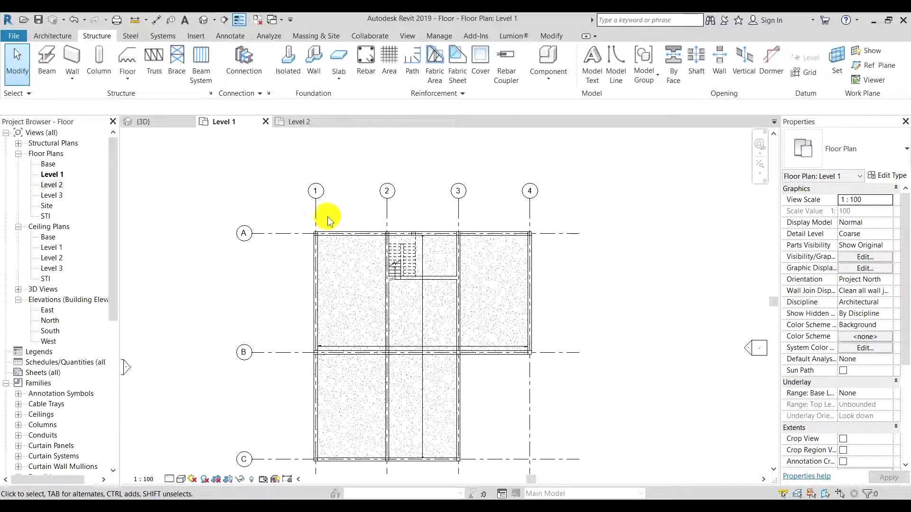
{"action": "left_click", "coordinate": [224, 19]}
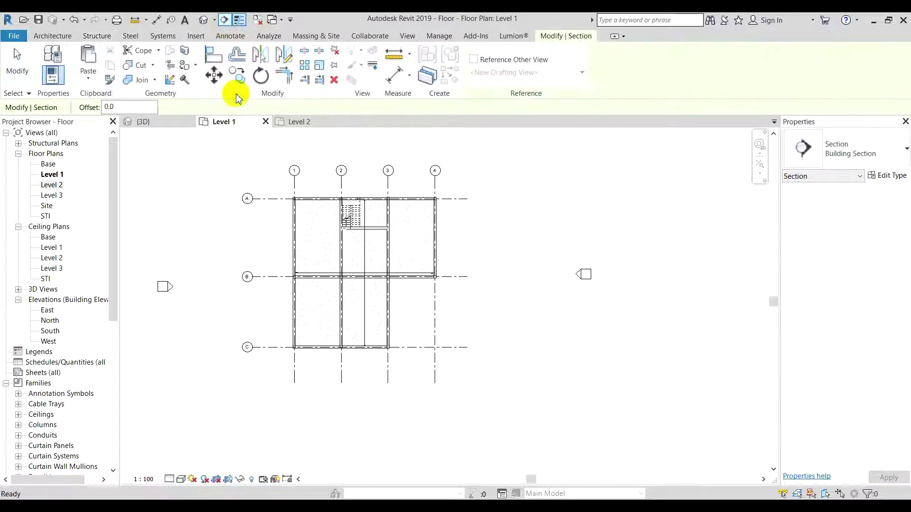
{"action": "left_click", "coordinate": [375, 171]}
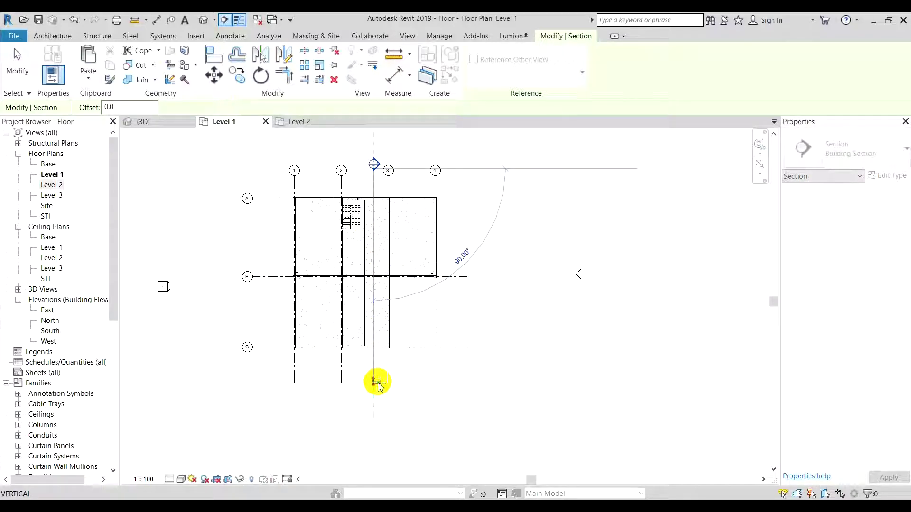
{"action": "left_click", "coordinate": [375, 379]}
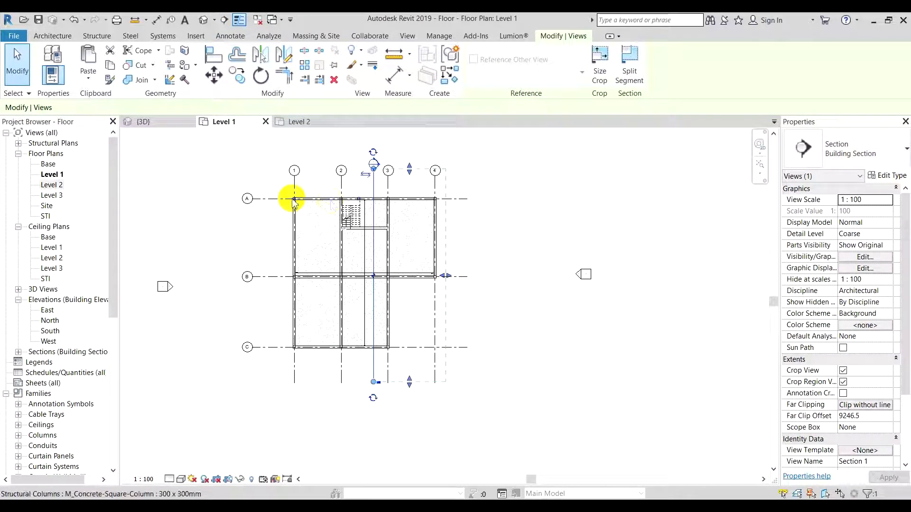
Step: Flip the section to face the stair with a view depth of about 6152 mm, then deselect it
{"action": "left_click_drag", "start_coordinate": [363, 178], "coordinate": [327, 282]}
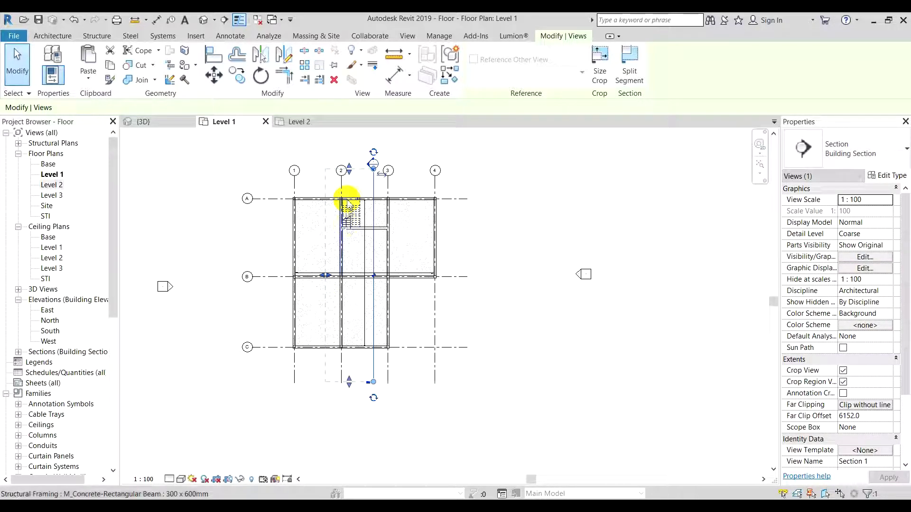
{"action": "scroll", "coordinate": [348, 194], "scroll_direction": "up", "scroll_amount": 2}
{"action": "left_click", "coordinate": [396, 176]}
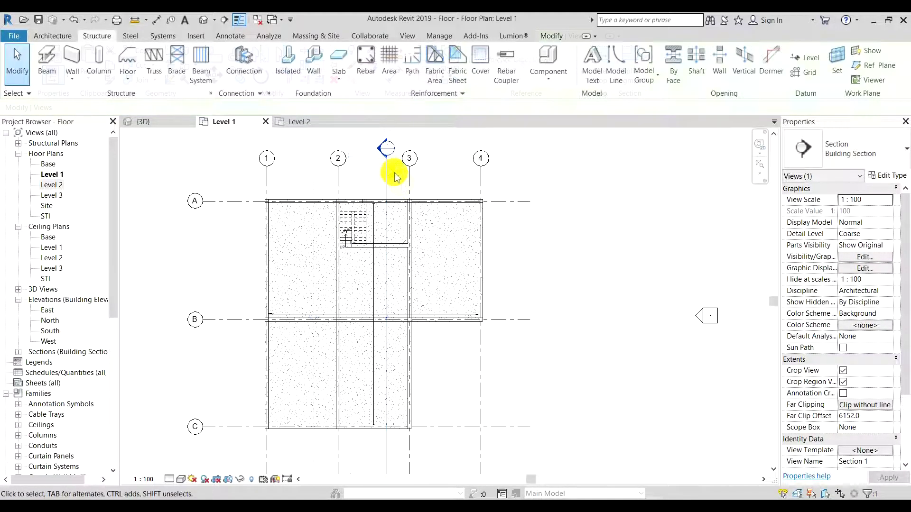
Step: Open the new section view and display it at Fine detail level with thin lines turned off
{"action": "double_click", "coordinate": [379, 150]}
{"action": "middle_click_drag", "start_coordinate": [559, 422], "coordinate": [540, 408]}
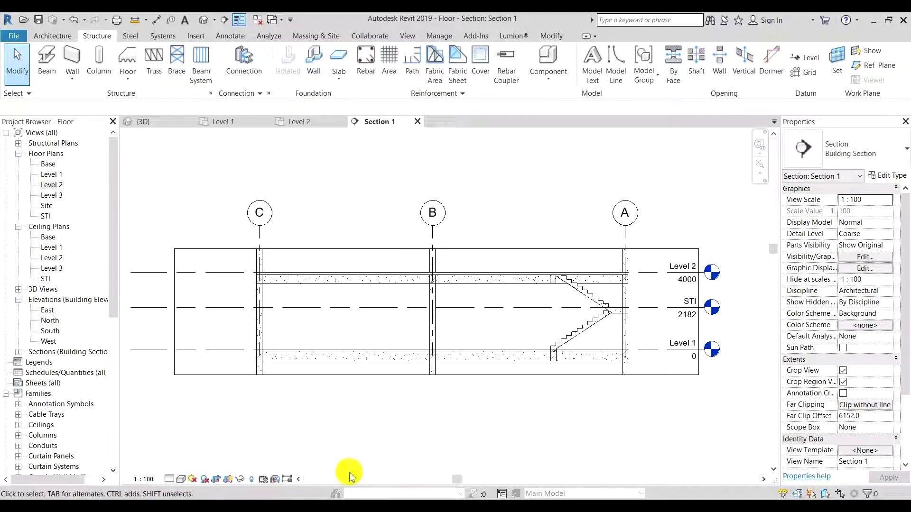
{"action": "left_click", "coordinate": [179, 468]}
{"action": "scroll", "coordinate": [596, 307], "scroll_direction": "up", "scroll_amount": 6}
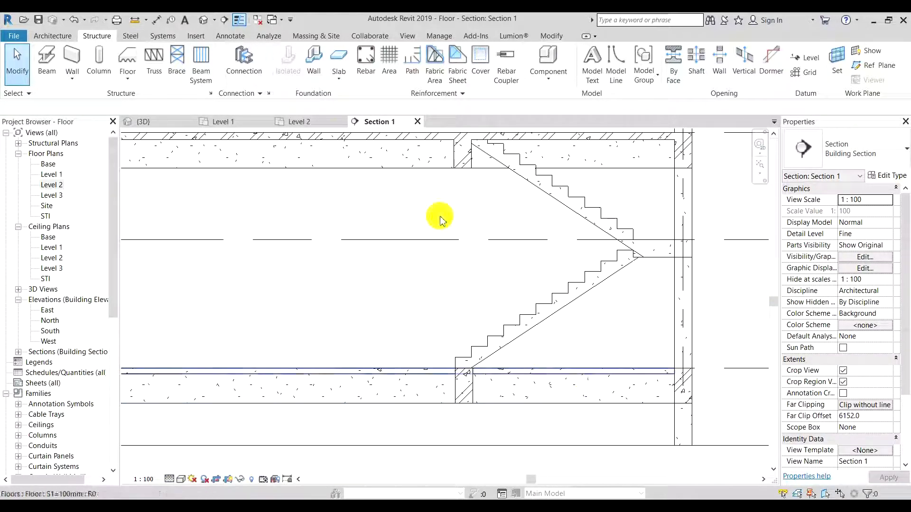
{"action": "left_click", "coordinate": [240, 21]}
{"action": "scroll", "coordinate": [533, 400], "scroll_direction": "up", "scroll_amount": 3}
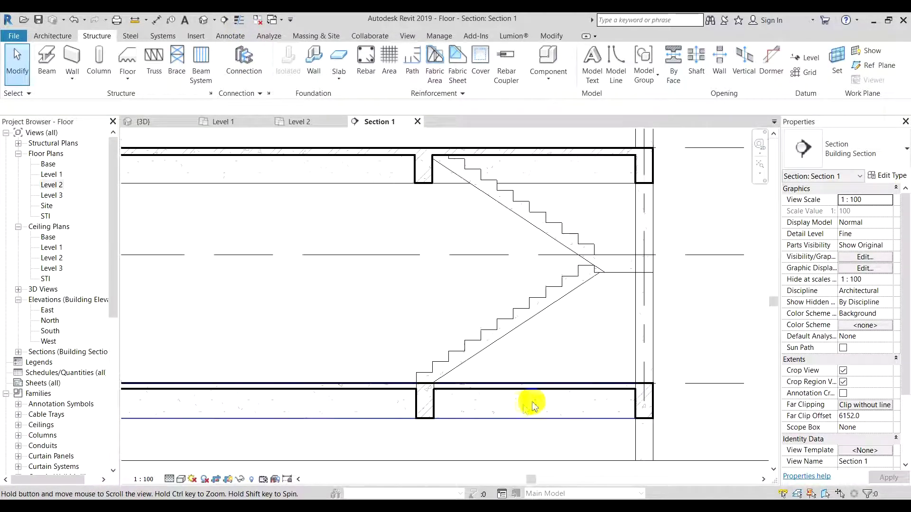
Step: Examine the Level 1 slab's thickness and its connection to the beam at the foot of the stair
{"action": "scroll", "coordinate": [402, 396], "scroll_direction": "up", "scroll_amount": 2}
{"action": "middle_click_drag", "start_coordinate": [376, 401], "coordinate": [460, 404]}
{"action": "middle_click_drag", "start_coordinate": [387, 371], "coordinate": [516, 375]}
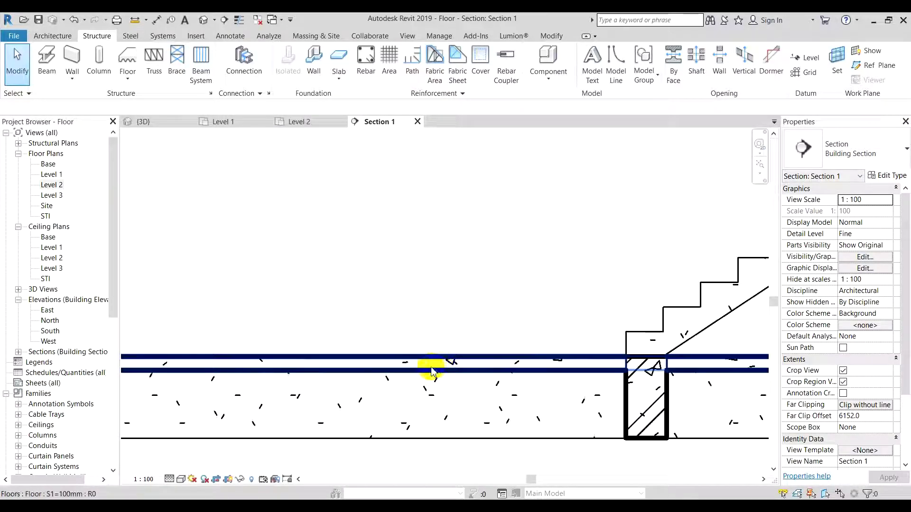
{"action": "scroll", "coordinate": [438, 370], "scroll_direction": "up", "scroll_amount": 1}
{"action": "middle_click_drag", "start_coordinate": [267, 375], "coordinate": [498, 380]}
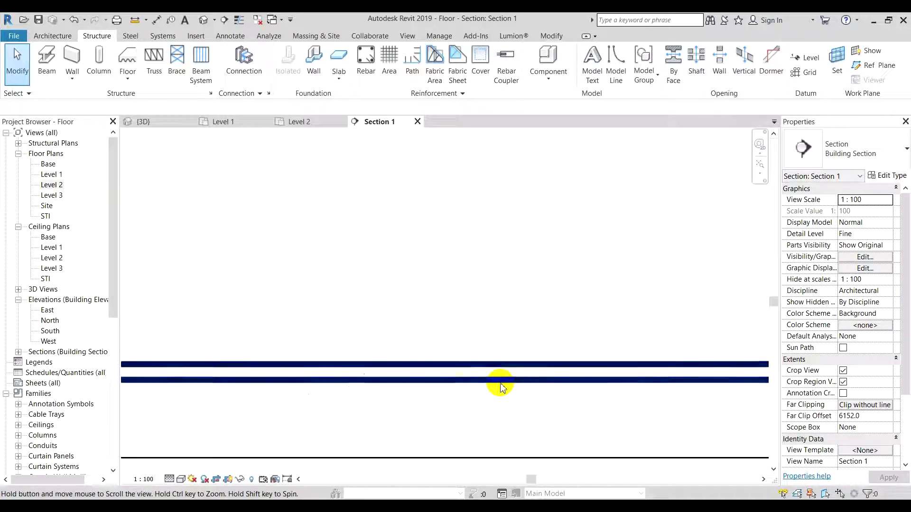
{"action": "scroll", "coordinate": [537, 386], "scroll_direction": "down", "scroll_amount": 2}
{"action": "scroll", "coordinate": [612, 382], "scroll_direction": "up", "scroll_amount": 3}
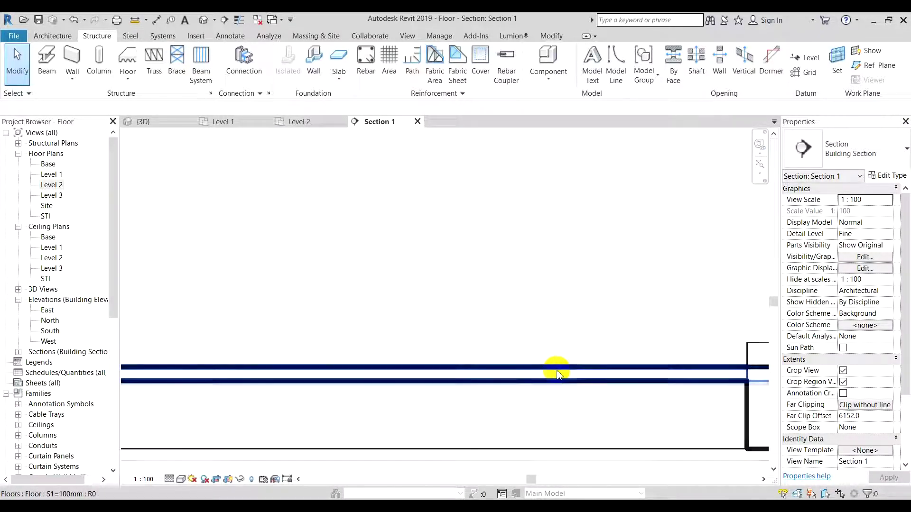
{"action": "scroll", "coordinate": [586, 377], "scroll_direction": "down", "scroll_amount": 4}
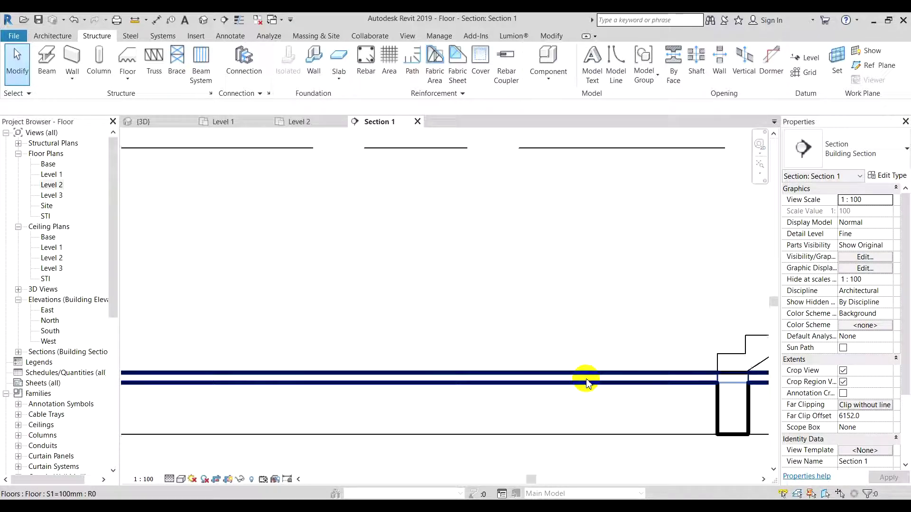
Step: Examine how the Level 2 slab meets the beam at the head of the stair
{"action": "middle_click_drag", "start_coordinate": [585, 372], "coordinate": [456, 375]}
{"action": "scroll", "coordinate": [468, 271], "scroll_direction": "up", "scroll_amount": 5}
{"action": "scroll", "coordinate": [467, 266], "scroll_direction": "up", "scroll_amount": 3}
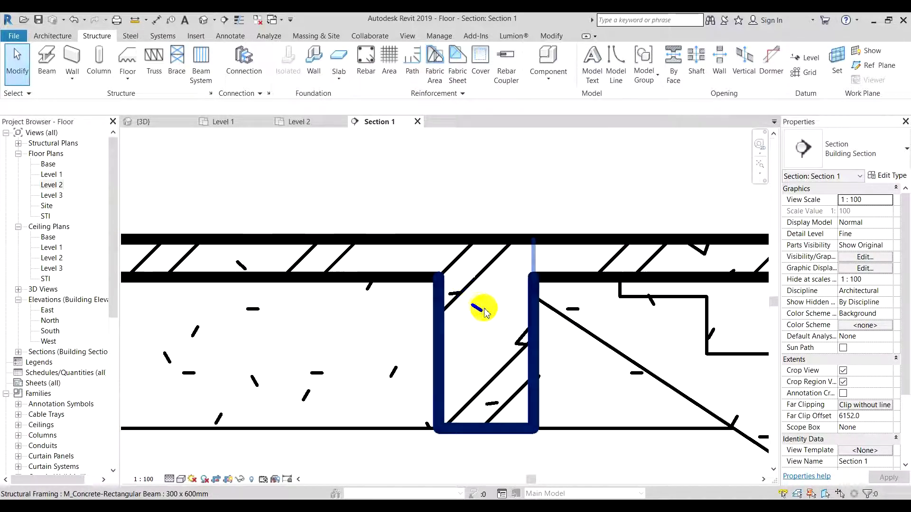
{"action": "scroll", "coordinate": [482, 306], "scroll_direction": "down", "scroll_amount": 2}
{"action": "middle_click_drag", "start_coordinate": [535, 331], "coordinate": [356, 386]}
{"action": "scroll", "coordinate": [521, 346], "scroll_direction": "down", "scroll_amount": 3}
{"action": "scroll", "coordinate": [522, 345], "scroll_direction": "down", "scroll_amount": 5}
{"action": "middle_click_drag", "start_coordinate": [533, 400], "coordinate": [575, 260]}
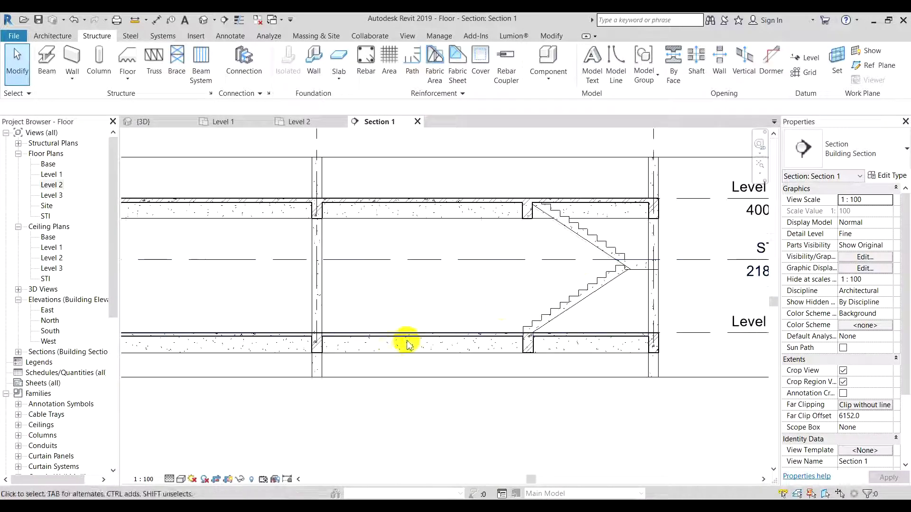
Step: Use Unjoin Geometry on the Level 1 concrete beam at grid C
{"action": "scroll", "coordinate": [380, 360], "scroll_direction": "up", "scroll_amount": 6}
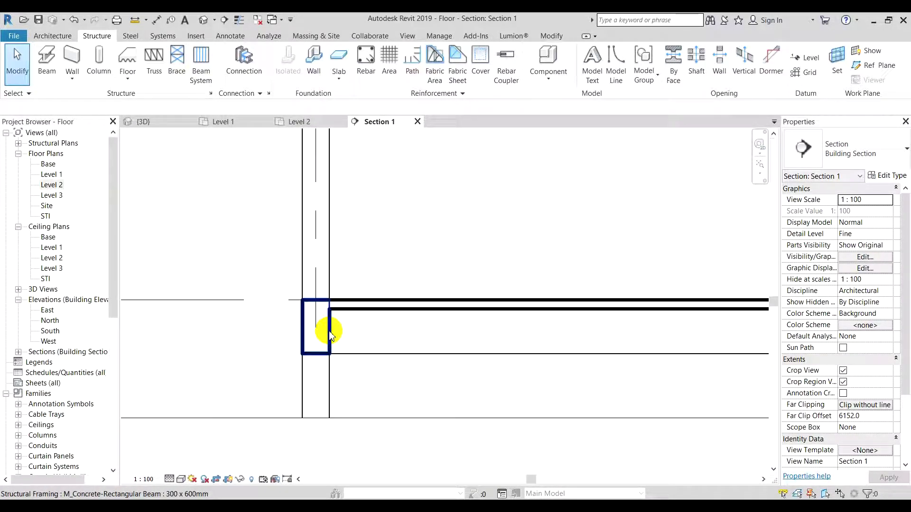
{"action": "scroll", "coordinate": [330, 336], "scroll_direction": "up", "scroll_amount": 2}
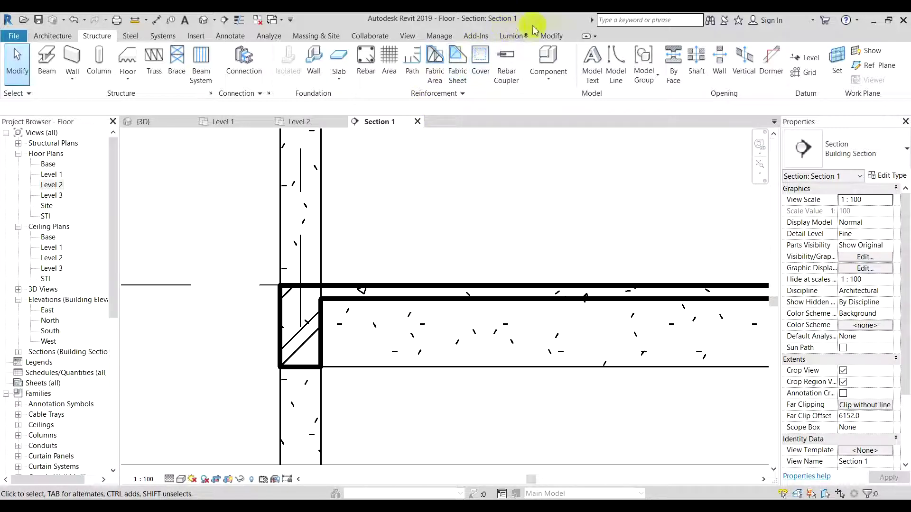
{"action": "left_click", "coordinate": [564, 38]}
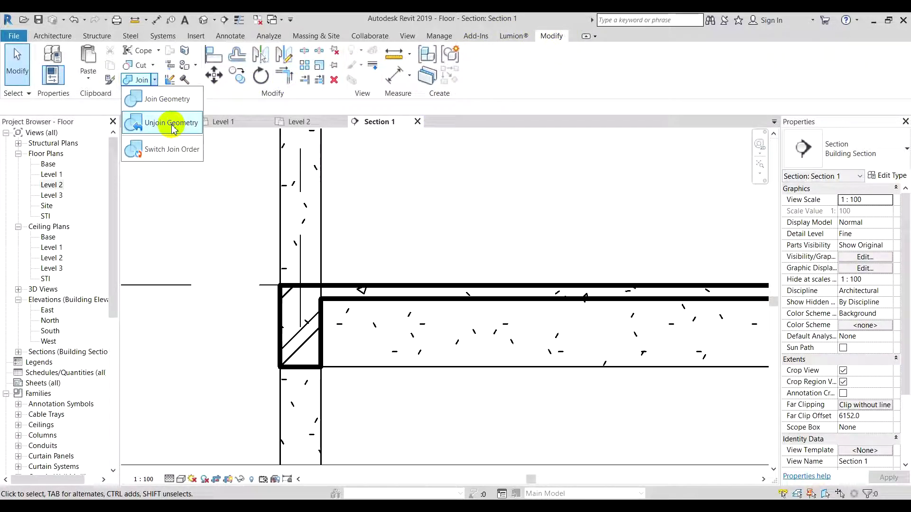
{"action": "left_click", "coordinate": [172, 124]}
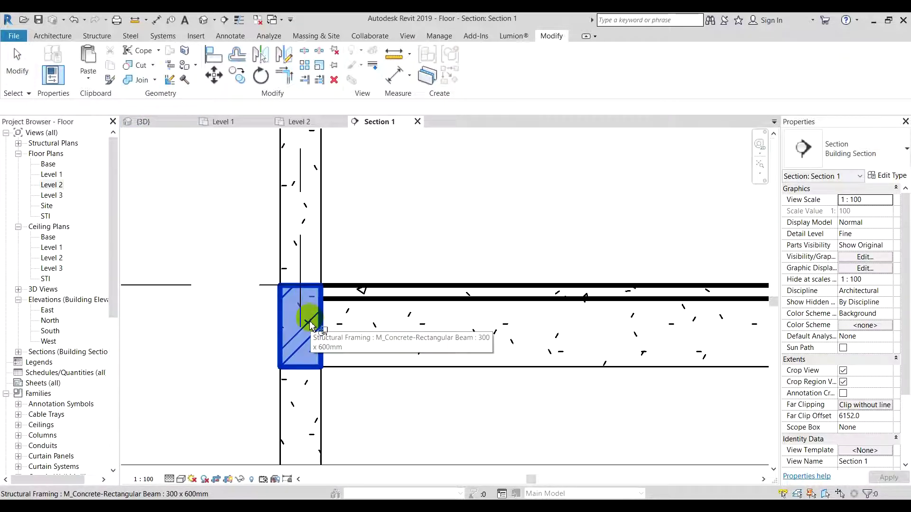
{"action": "scroll", "coordinate": [304, 264], "scroll_direction": "down", "scroll_amount": 5}
{"action": "middle_click_drag", "start_coordinate": [445, 304], "coordinate": [300, 327]}
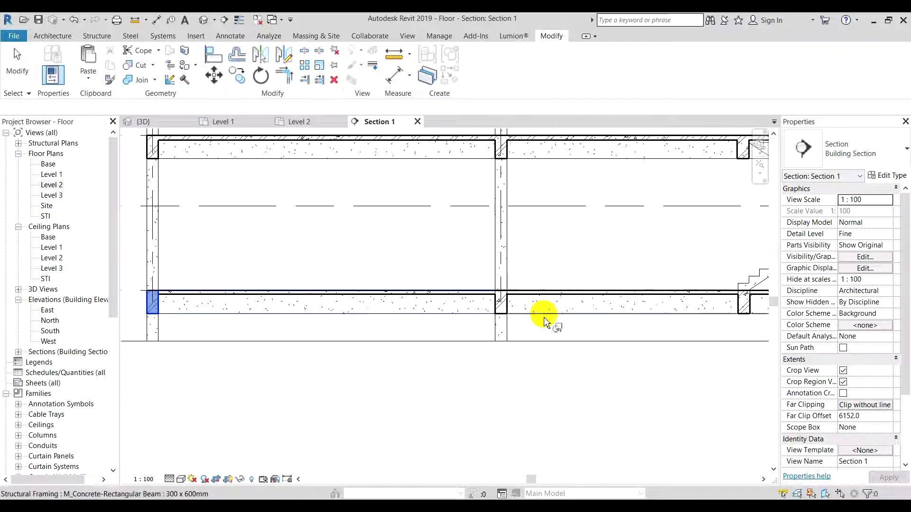
Step: Unjoin the geometry of the remaining Level 1 beams toward the stair, including the beam at grid A
{"action": "scroll", "coordinate": [544, 321], "scroll_direction": "up", "scroll_amount": 2}
{"action": "middle_click_drag", "start_coordinate": [563, 344], "coordinate": [272, 357]}
{"action": "scroll", "coordinate": [646, 339], "scroll_direction": "up", "scroll_amount": 3}
{"action": "left_click", "coordinate": [596, 319]}
{"action": "scroll", "coordinate": [475, 352], "scroll_direction": "down", "scroll_amount": 3}
{"action": "middle_click_drag", "start_coordinate": [548, 356], "coordinate": [381, 360]}
{"action": "scroll", "coordinate": [537, 332], "scroll_direction": "up", "scroll_amount": 3}
{"action": "left_click", "coordinate": [534, 320]}
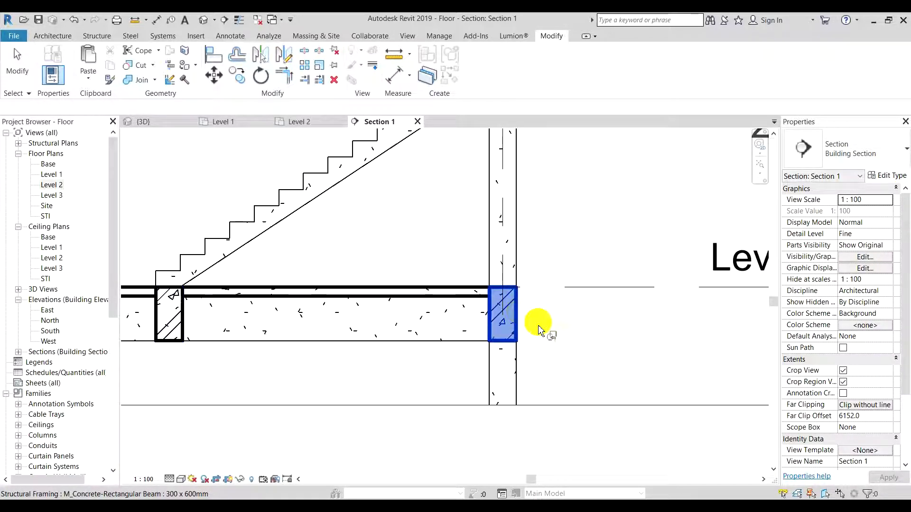
{"action": "scroll", "coordinate": [534, 320], "scroll_direction": "down", "scroll_amount": 2}
{"action": "key", "text": "Escape"}
Step: Examine the slab and beam joints on both levels across the whole section
{"action": "scroll", "coordinate": [638, 354], "scroll_direction": "down", "scroll_amount": 2}
{"action": "middle_click_drag", "start_coordinate": [524, 358], "coordinate": [640, 375]}
{"action": "scroll", "coordinate": [639, 375], "scroll_direction": "down", "scroll_amount": 1}
{"action": "middle_click_drag", "start_coordinate": [461, 370], "coordinate": [520, 373]}
{"action": "scroll", "coordinate": [692, 362], "scroll_direction": "up", "scroll_amount": 5}
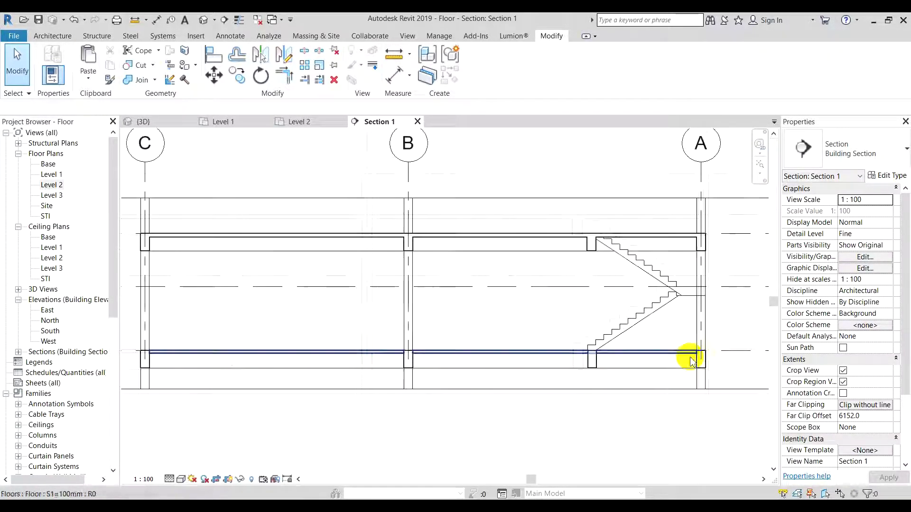
{"action": "scroll", "coordinate": [720, 359], "scroll_direction": "up", "scroll_amount": 2}
{"action": "scroll", "coordinate": [659, 340], "scroll_direction": "down", "scroll_amount": 3}
{"action": "middle_click_drag", "start_coordinate": [597, 324], "coordinate": [603, 441]}
{"action": "scroll", "coordinate": [407, 380], "scroll_direction": "down", "scroll_amount": 2}
{"action": "scroll", "coordinate": [534, 362], "scroll_direction": "down", "scroll_amount": 3}
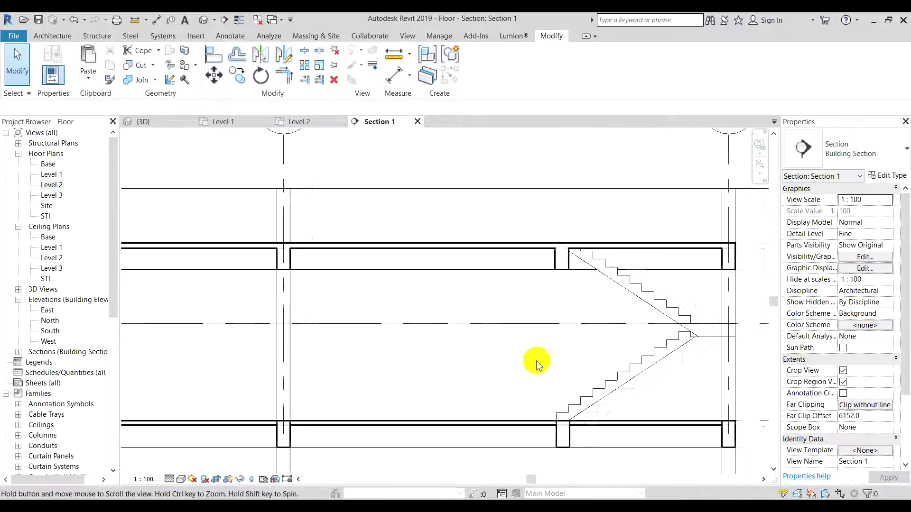
{"action": "scroll", "coordinate": [610, 397], "scroll_direction": "down", "scroll_amount": 2}
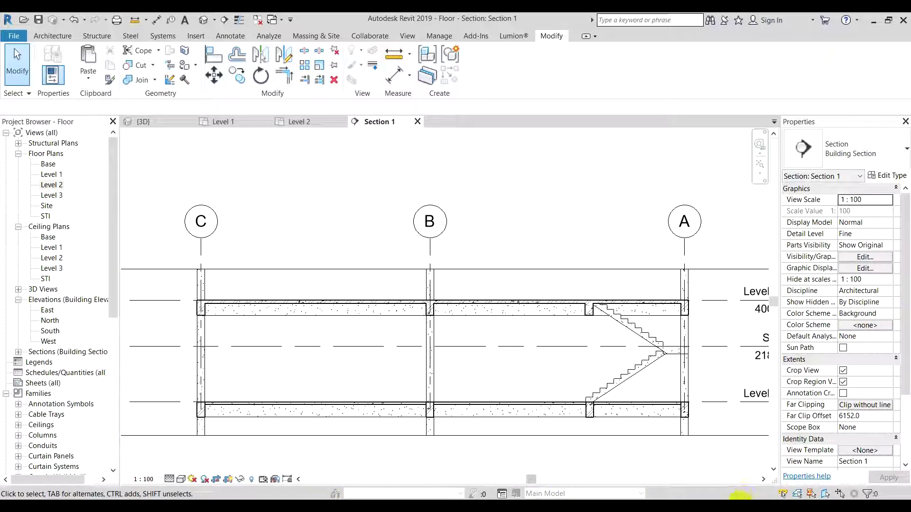
{"action": "left_click", "coordinate": [779, 491]}
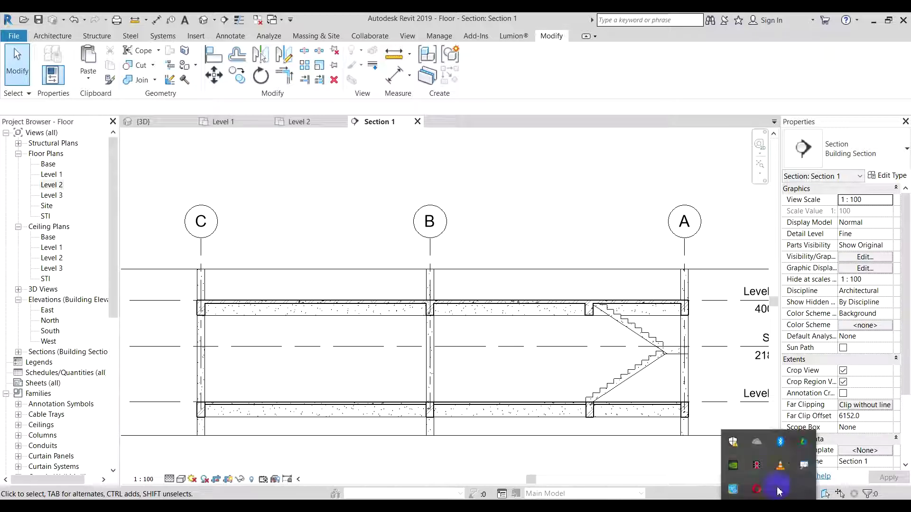